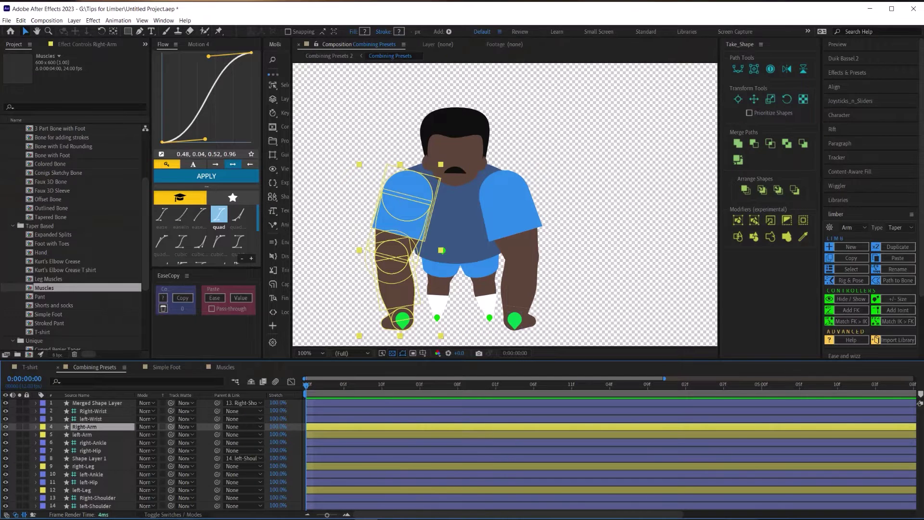
Try moving the character's left-Wrist controller outward, and undo the move.
click(514, 325)
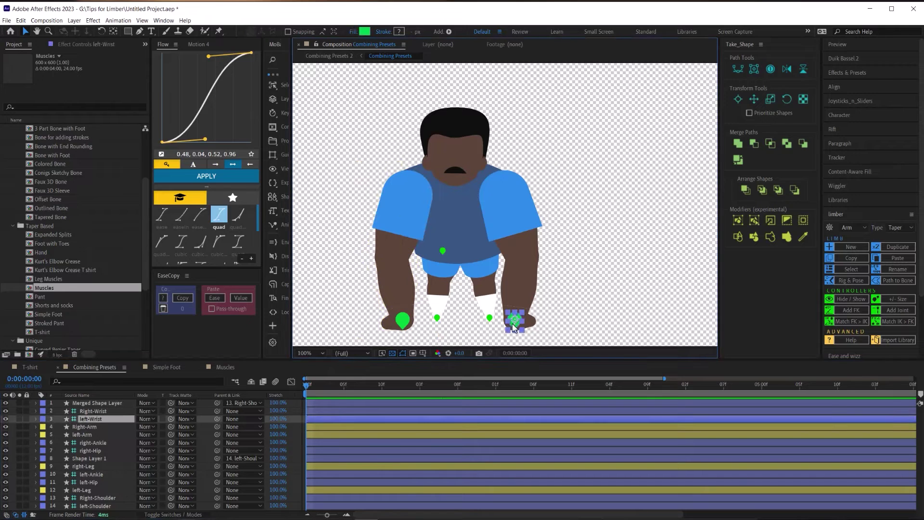
mouse_move(517, 319)
mouse_down()
mouse_move(530, 279)
mouse_move(527, 309)
mouse_move(534, 314)
mouse_up()
key(ctrl+z)
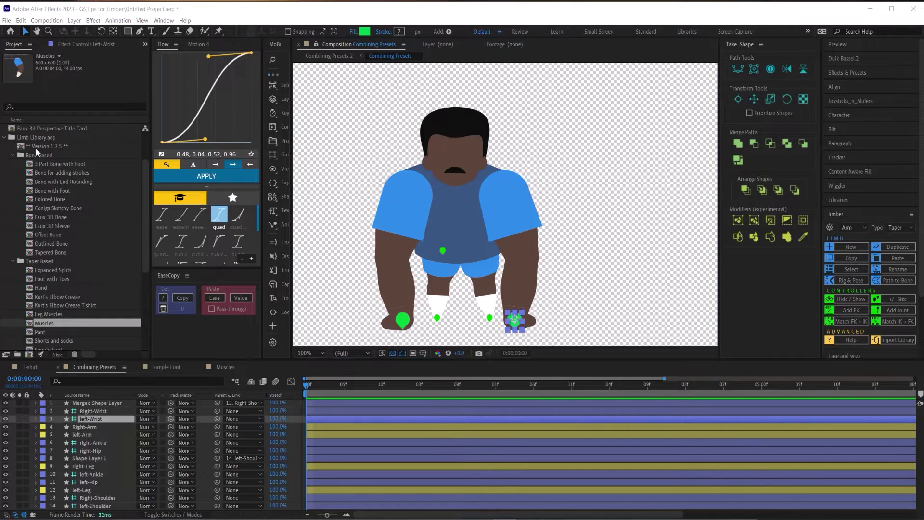
Open the Demo composition and set the Upper Bulge slider of the left-Leg layer to 22.
scroll(34, 148, up, 3)
double_click(22, 163)
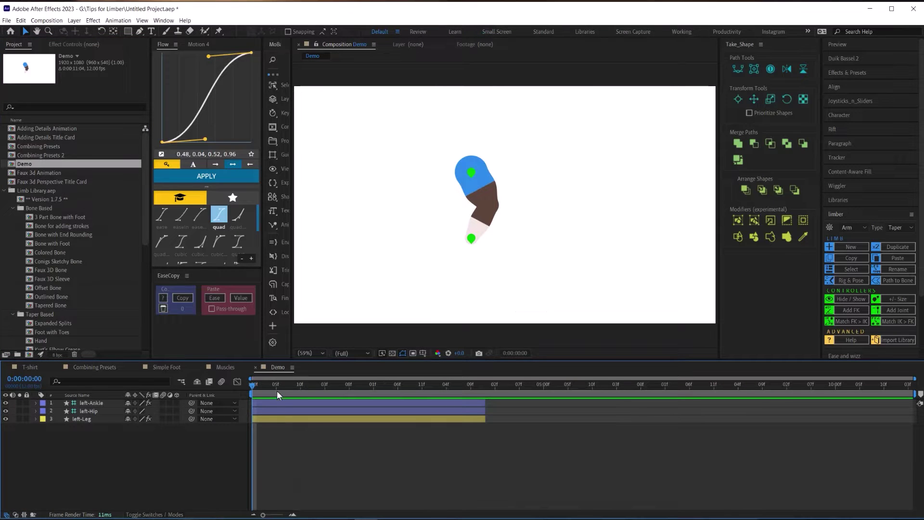
click(262, 420)
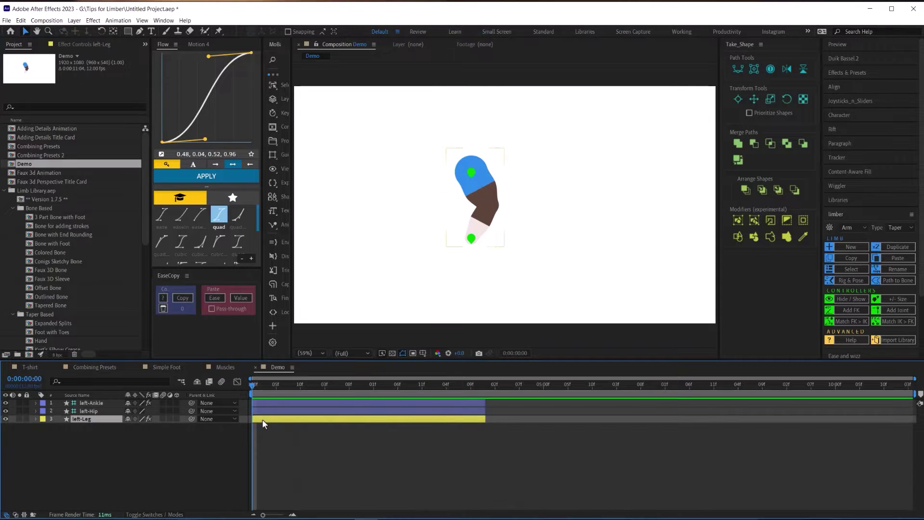
click(100, 44)
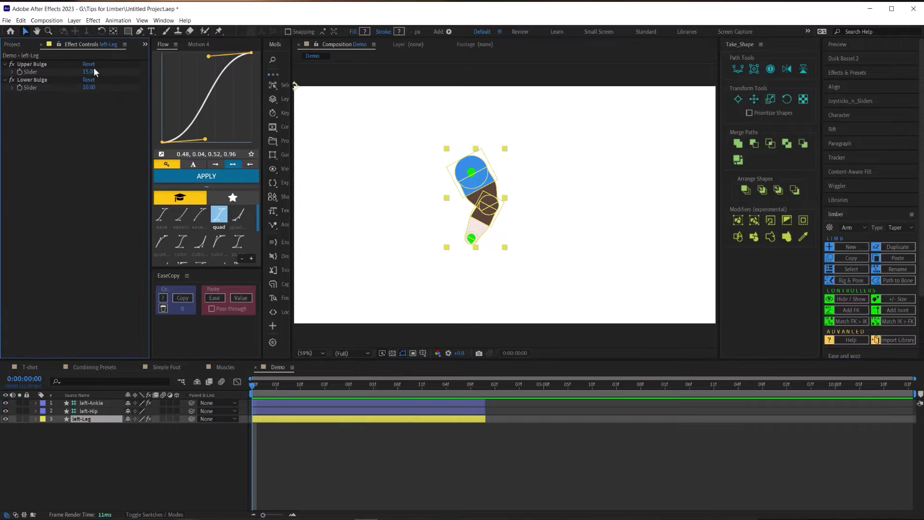
mouse_move(90, 73)
mouse_down()
mouse_move(77, 73)
mouse_move(100, 71)
mouse_up()
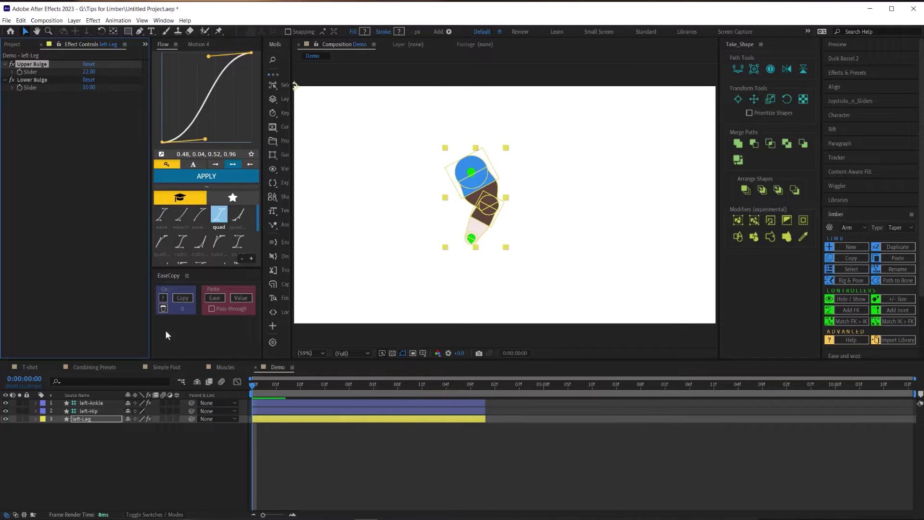
click(232, 450)
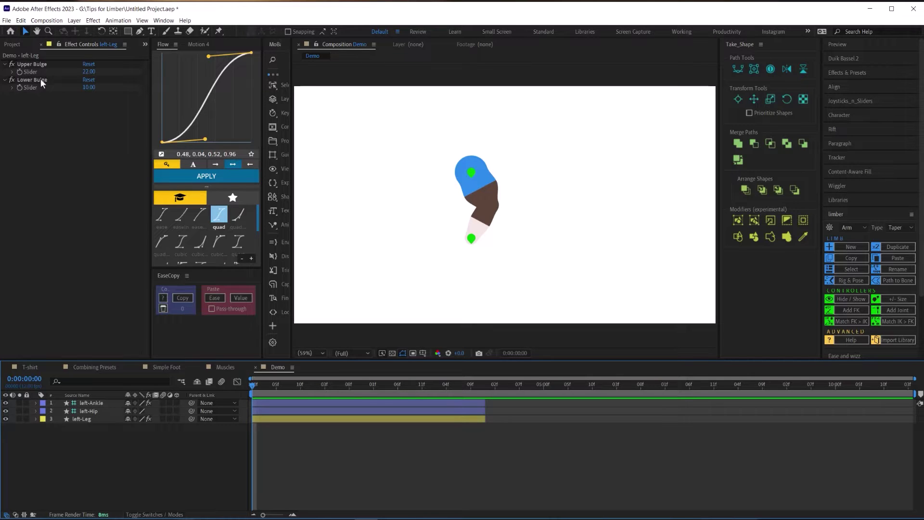
Copy the shoulder, sleeve and tattoo slider effects from left-Leg in T-shirt onto left-Leg in Demo, and expand its contents.
click(46, 367)
click(273, 368)
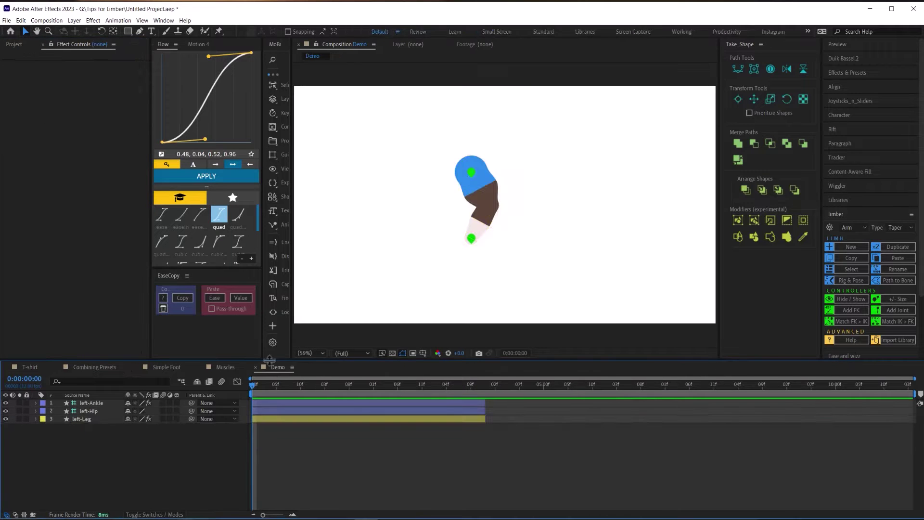
key(KP_3)
click(96, 369)
click(30, 366)
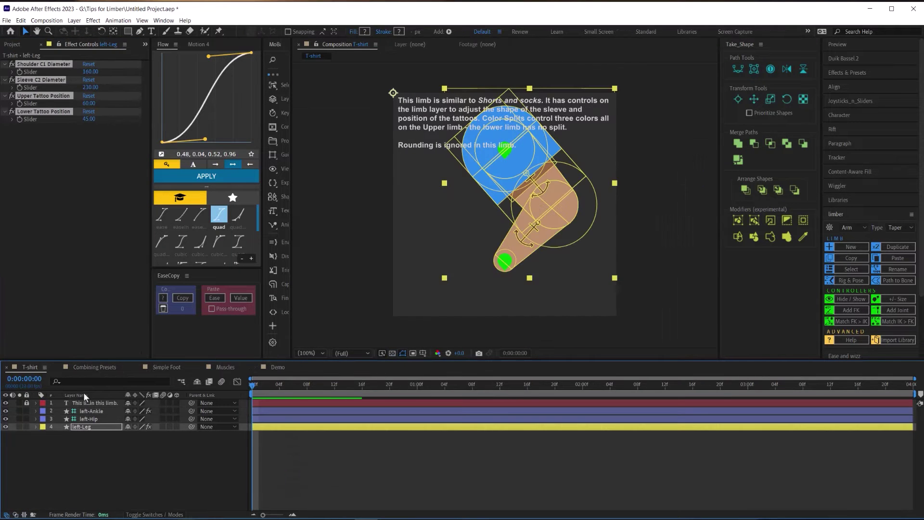
click(99, 425)
click(36, 427)
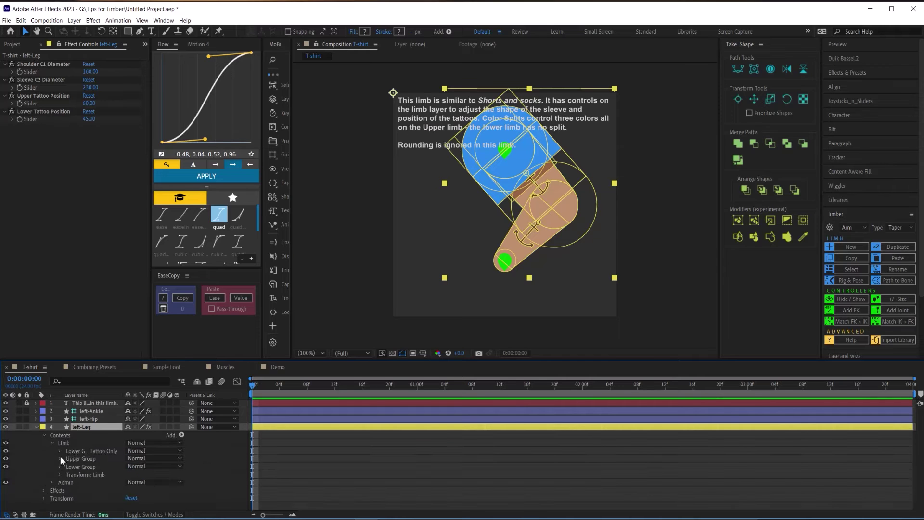
key(ctrl+c)
click(277, 367)
key(ctrl+v)
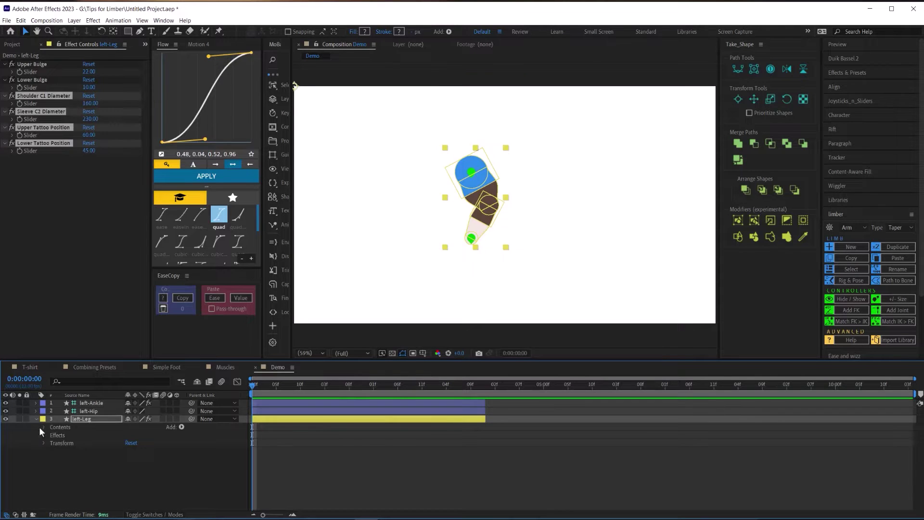
click(43, 427)
click(85, 459)
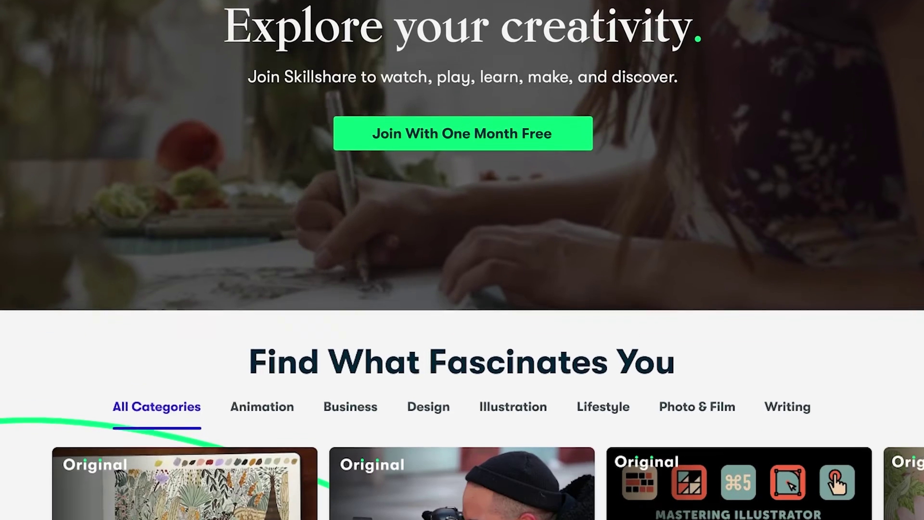
Switch to the Skillshare site and look through the Botanical Illustration class, including its reviews and discussions.
scroll(299, 358, down, 3)
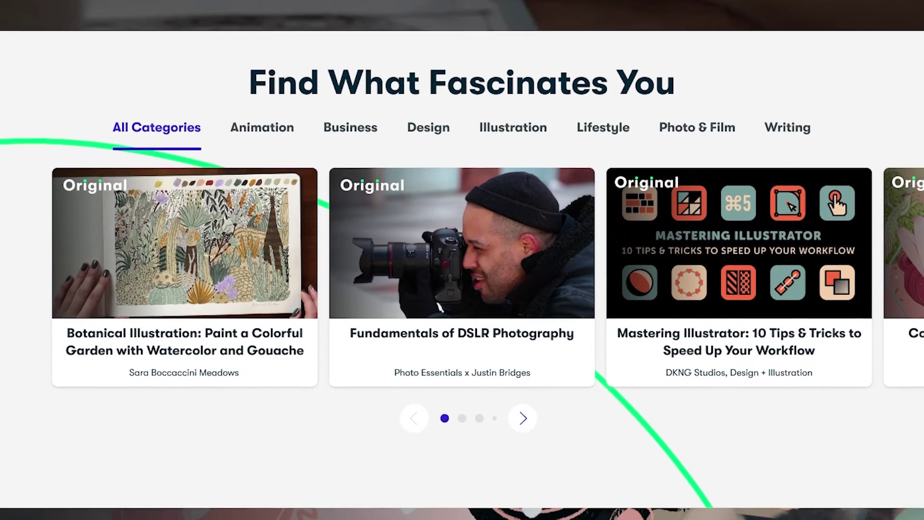
mouse_move(249, 296)
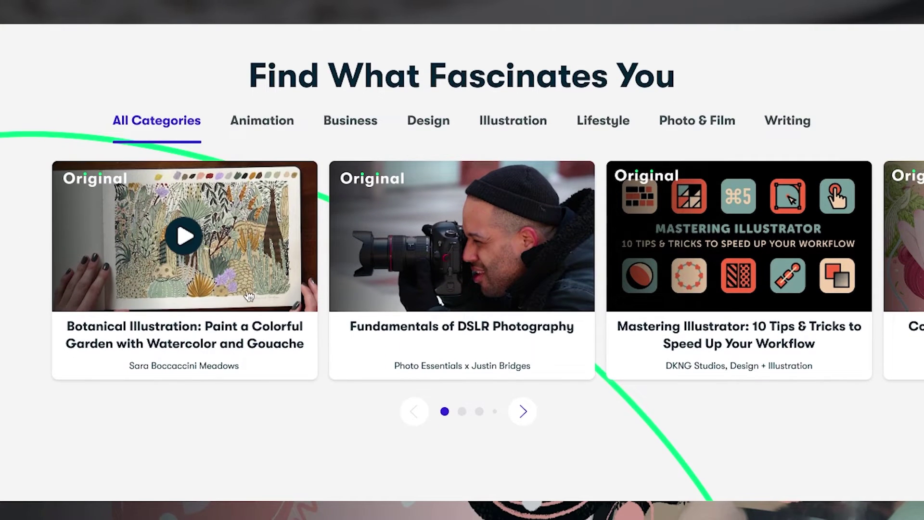
click(214, 253)
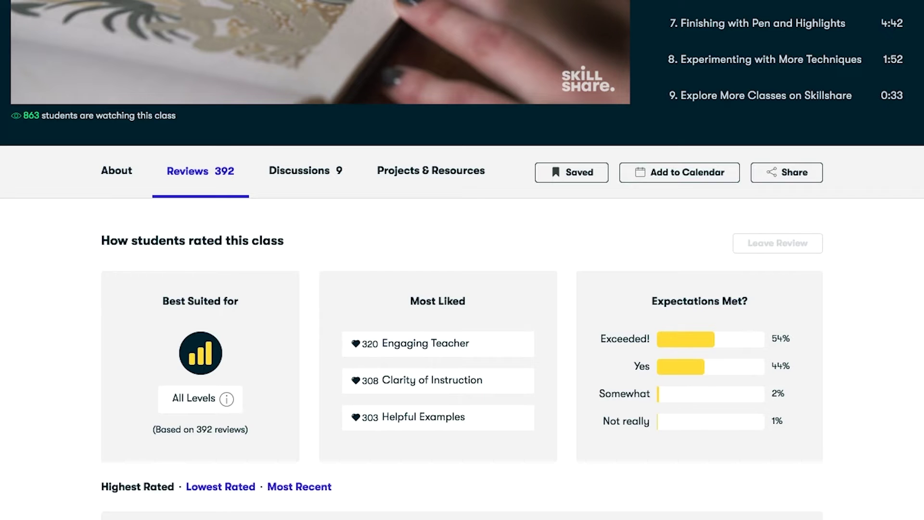
click(302, 190)
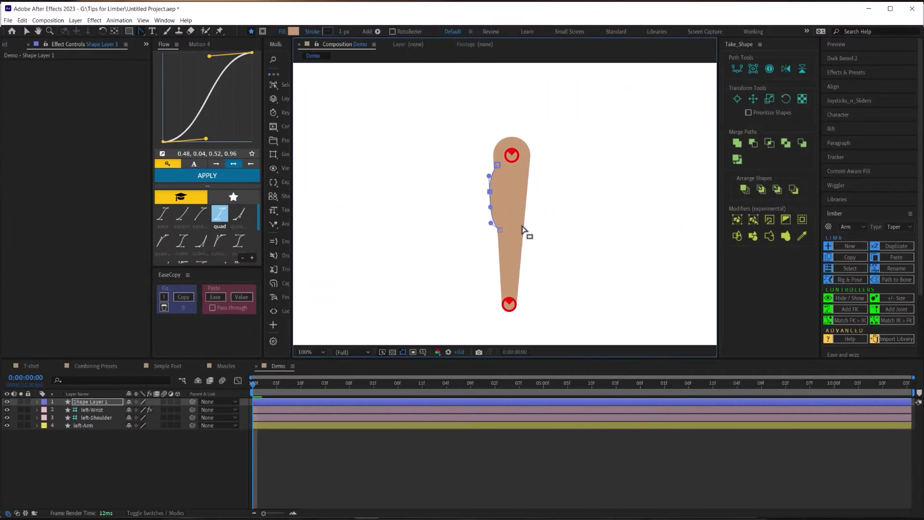
Draw the upper arm's muscle outlines on both sides and a curved inner contour line on Shape Layer 1.
click(497, 165)
scroll(408, 219, up, 2)
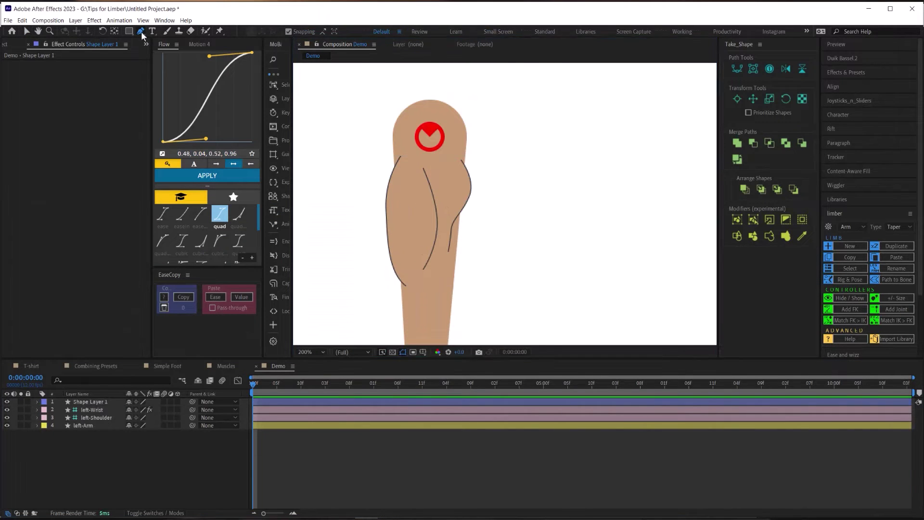
click(397, 183)
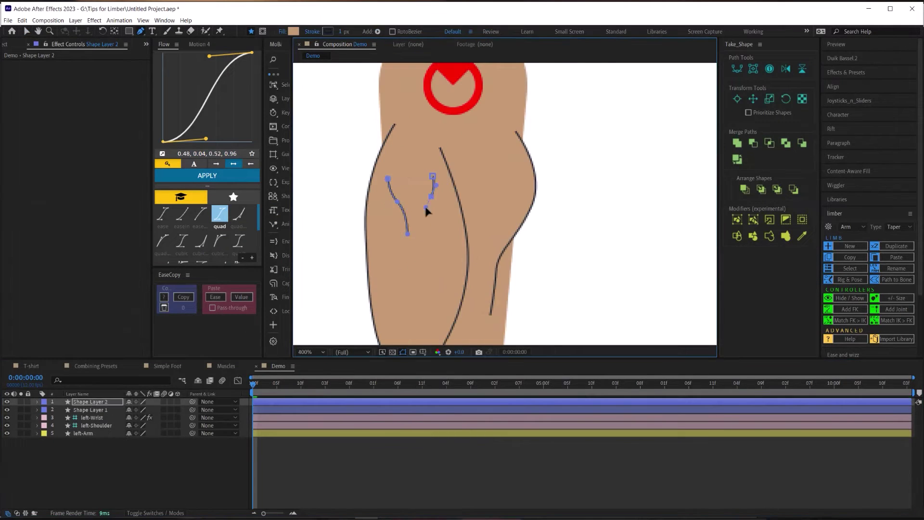
click(396, 221)
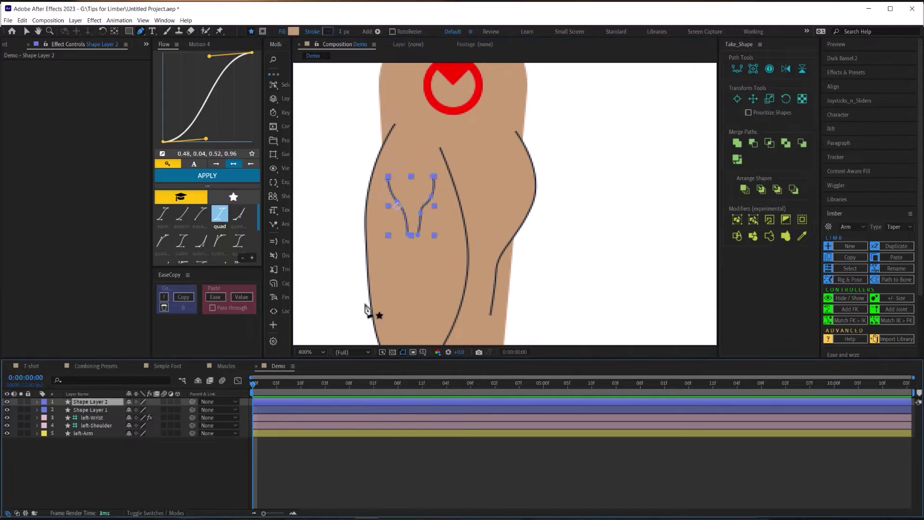
key(Delete)
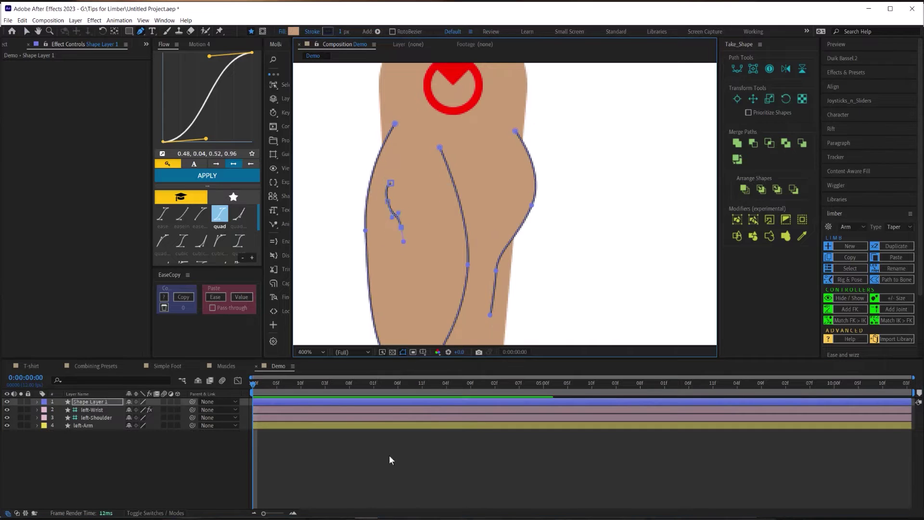
Draw the small curved muscle detail inside the upper arm as part of Shape Layer 1.
click(406, 241)
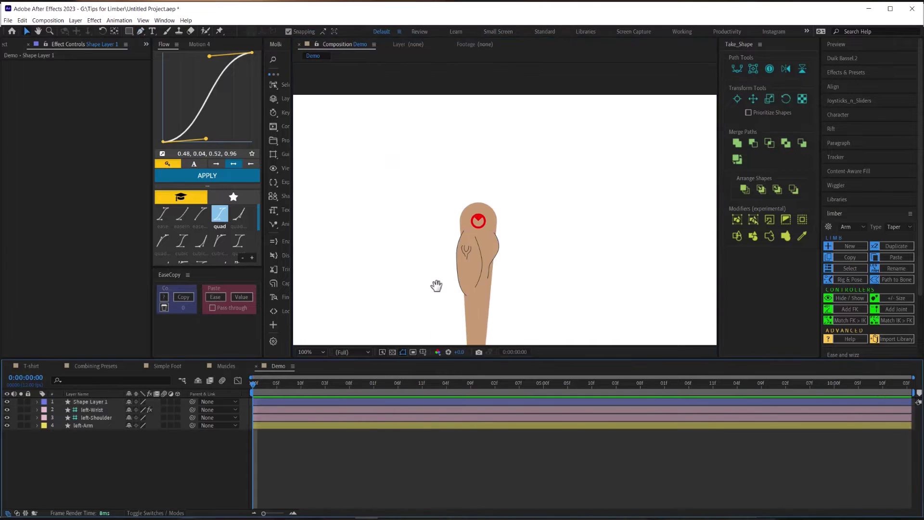
drag(437, 286, 418, 212)
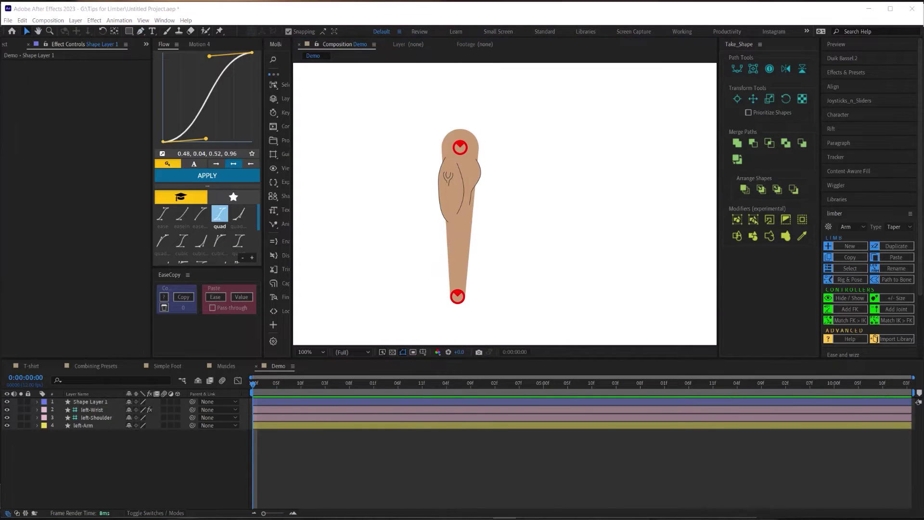
Set Rotate Start to 100% in the Limber effect of the left-Wrist controller.
click(99, 410)
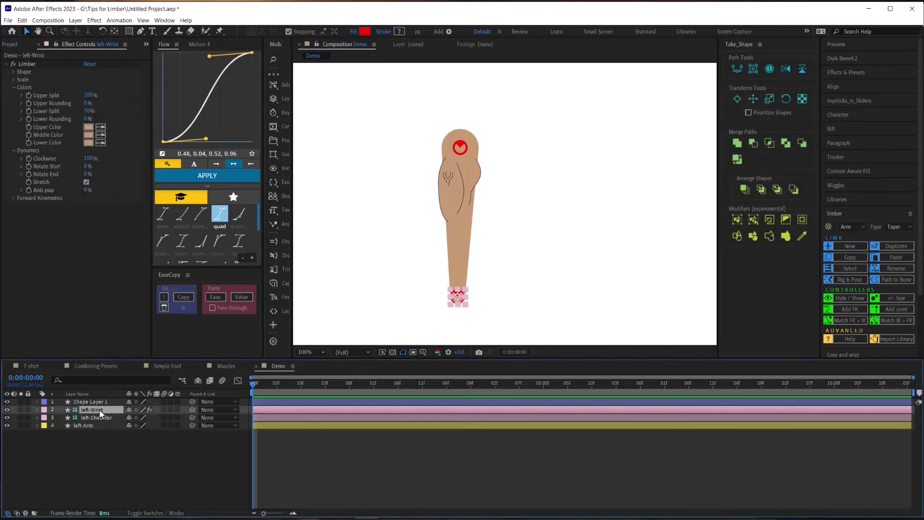
click(20, 166)
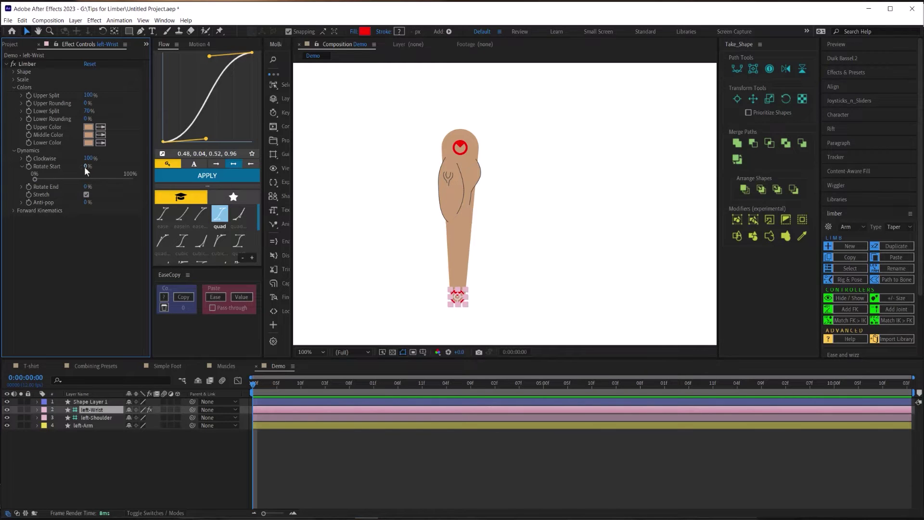
drag(87, 167, 120, 165)
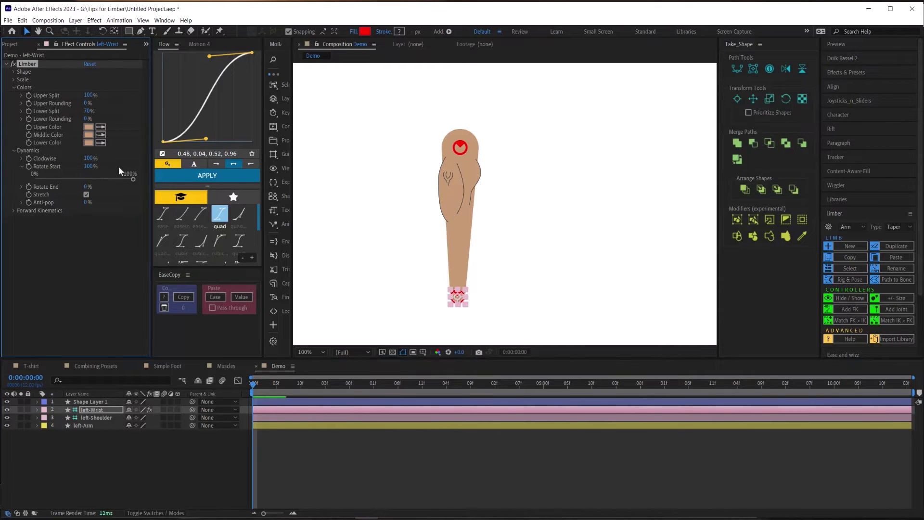
Parent Shape Layer 1 to left-Shoulder and test the attachment by moving the left-Wrist controller.
click(87, 401)
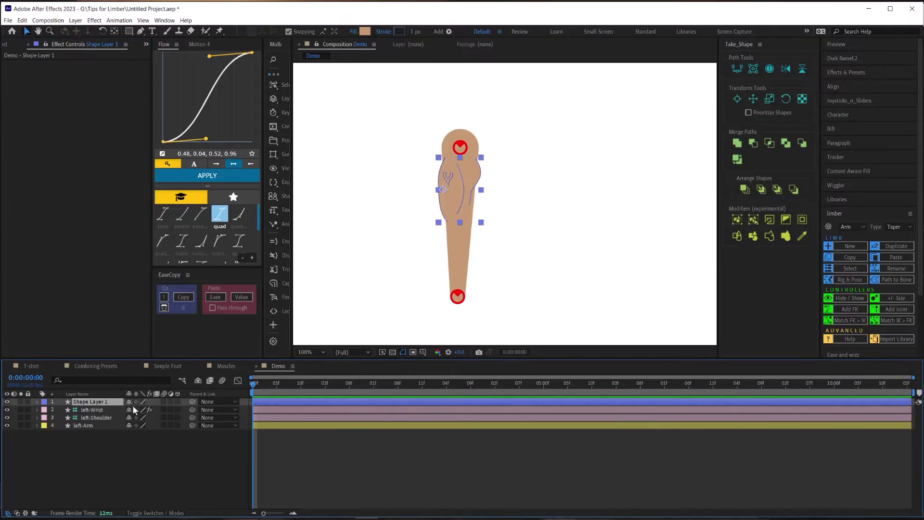
drag(192, 402, 97, 418)
click(97, 412)
mouse_move(455, 296)
mouse_down()
mouse_move(405, 260)
mouse_move(352, 196)
mouse_move(386, 246)
mouse_move(444, 288)
mouse_up()
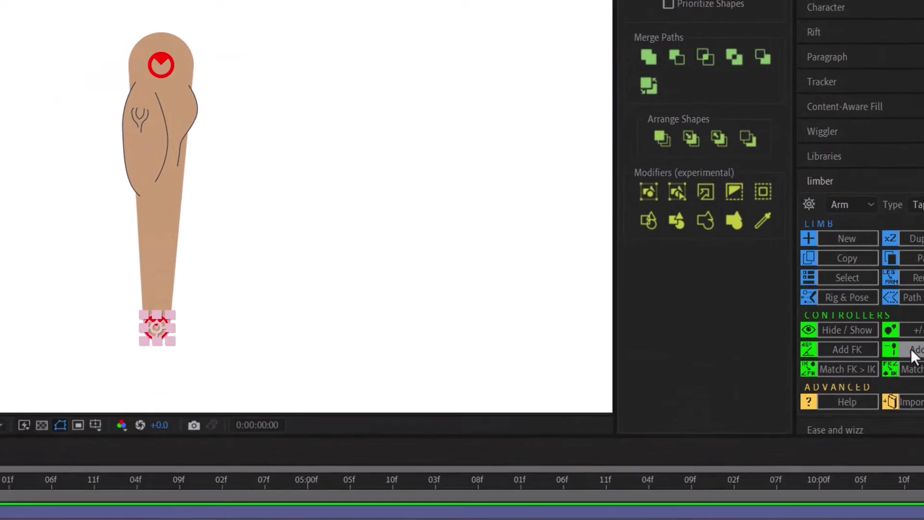
Add a Limber joint named Elbow to the arm and set its rotation to With Lower.
click(897, 309)
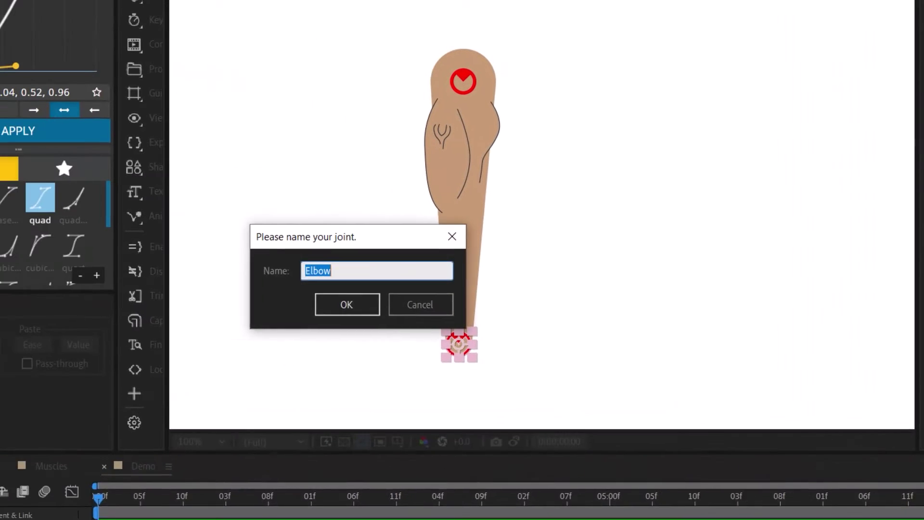
click(364, 310)
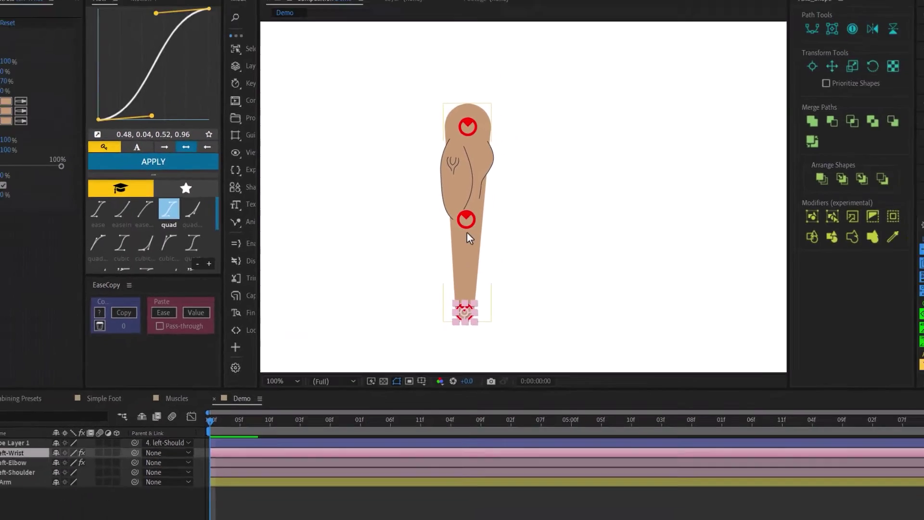
click(468, 222)
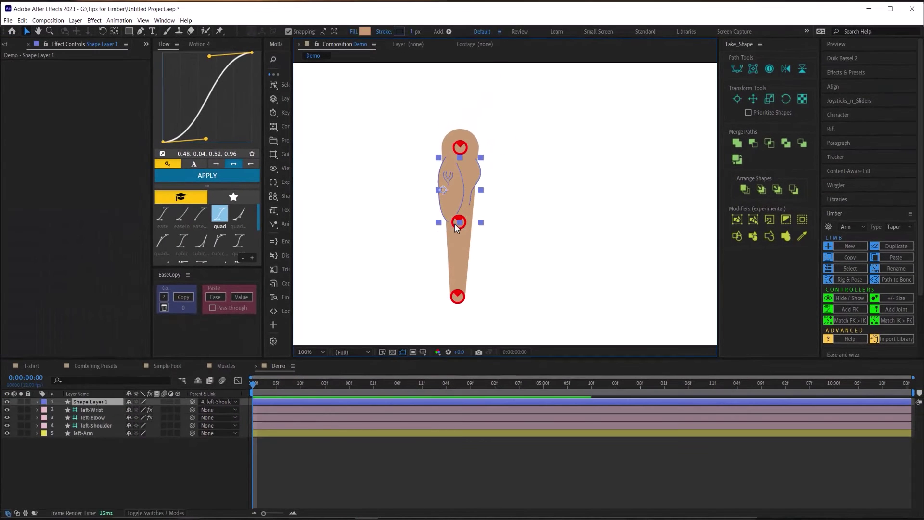
click(457, 222)
click(103, 73)
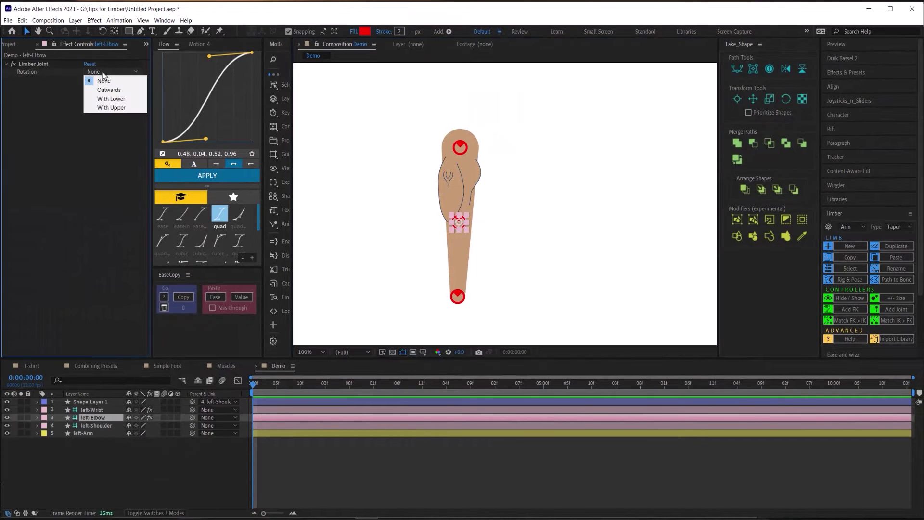
click(105, 100)
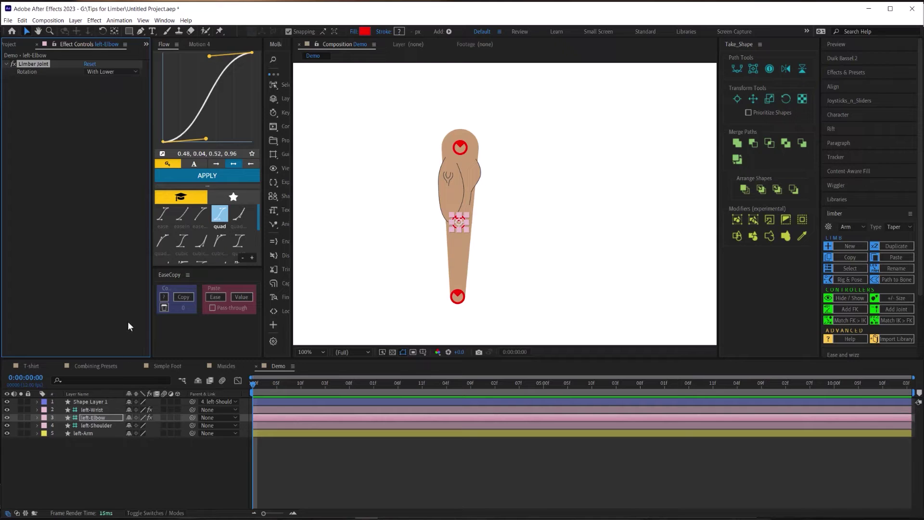
Draw the forearm's muscle outlines along both sides on a new shape layer with the Pen tool, from elbow to wrist.
click(106, 479)
key(g)
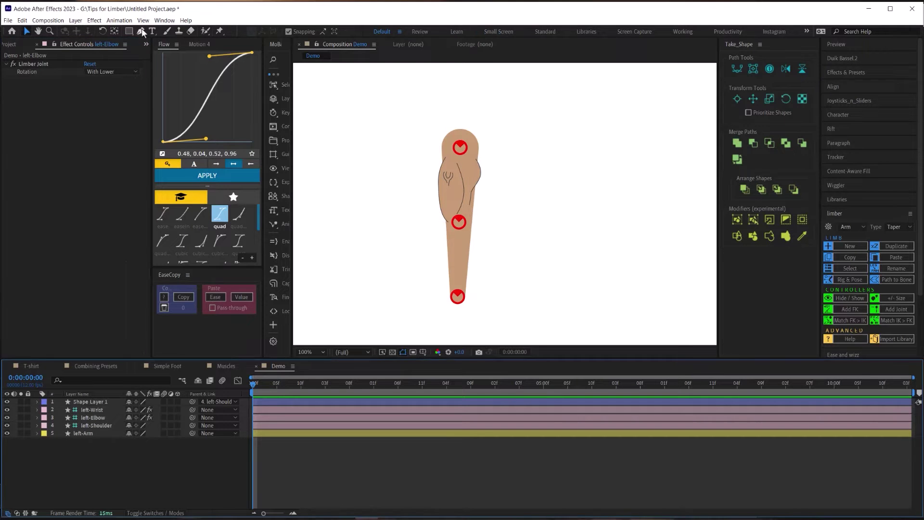
scroll(426, 277, up, 1)
click(470, 170)
click(459, 188)
click(460, 220)
click(476, 290)
click(515, 171)
click(520, 208)
click(506, 289)
click(471, 170)
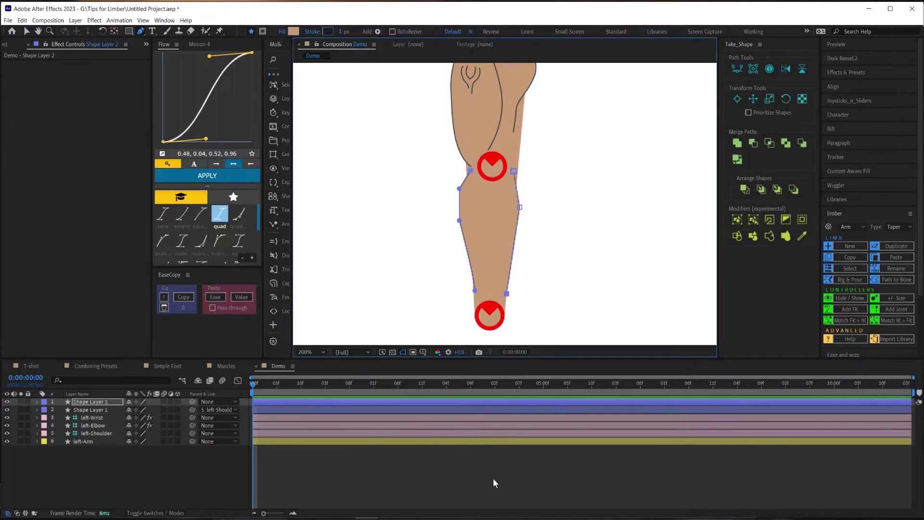
Draw an inner contour line down the forearm and parent Shape Layer 2 to left-Wrist.
click(495, 191)
click(491, 279)
key(v)
drag(192, 400, 108, 430)
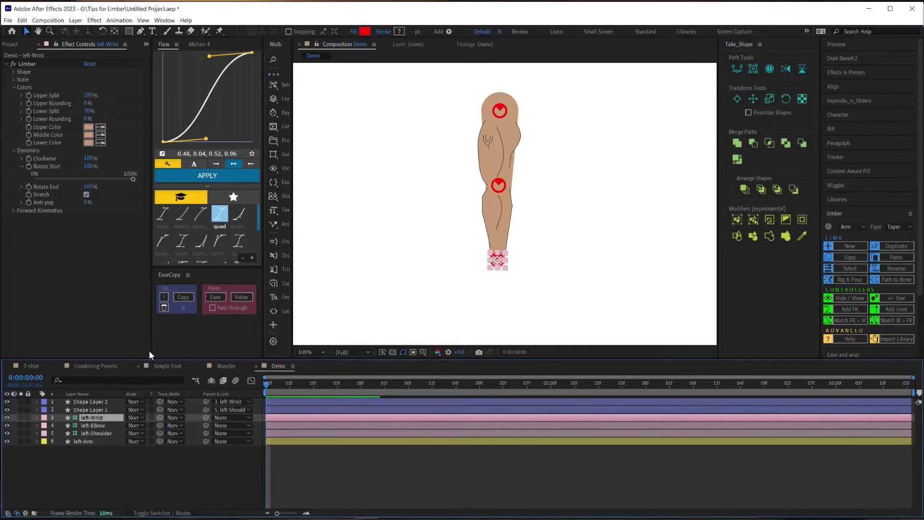
Parent Shape Layer 2 to left-Elbow and test the arm by moving left-Wrist and adjusting its Limber shape settings.
mouse_move(141, 428)
mouse_down()
mouse_move(121, 419)
mouse_move(144, 418)
mouse_move(121, 416)
mouse_move(135, 414)
mouse_up()
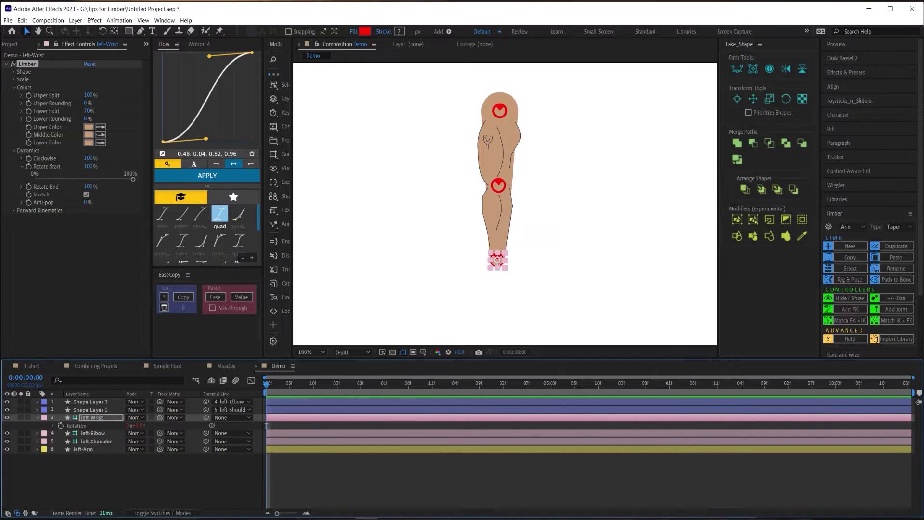
drag(500, 265, 286, 322)
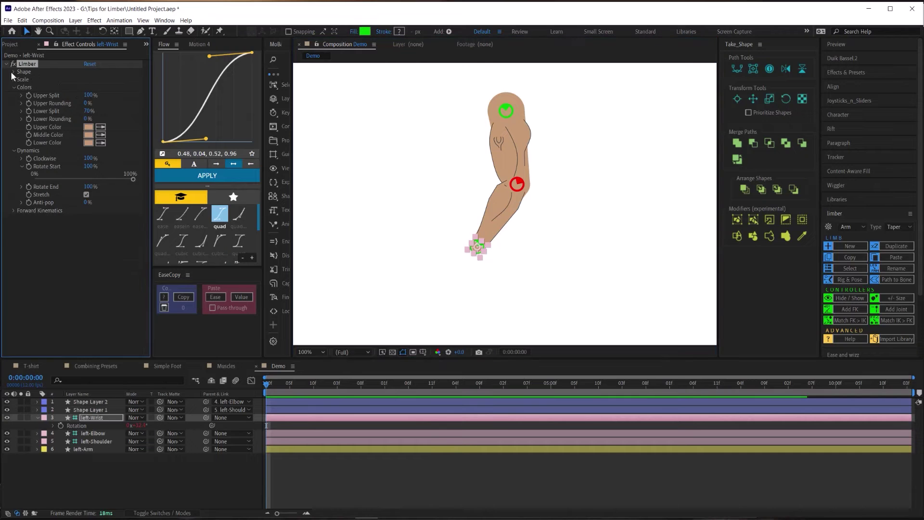
click(11, 71)
drag(92, 94, 111, 94)
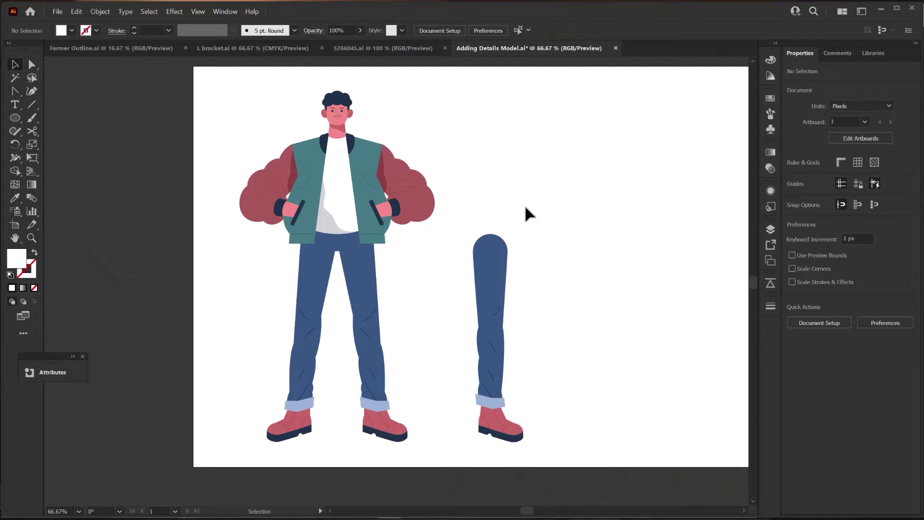
In Illustrator, examine the jeans leg's construction by selecting its thigh group, knee circle and lower-leg group.
click(498, 285)
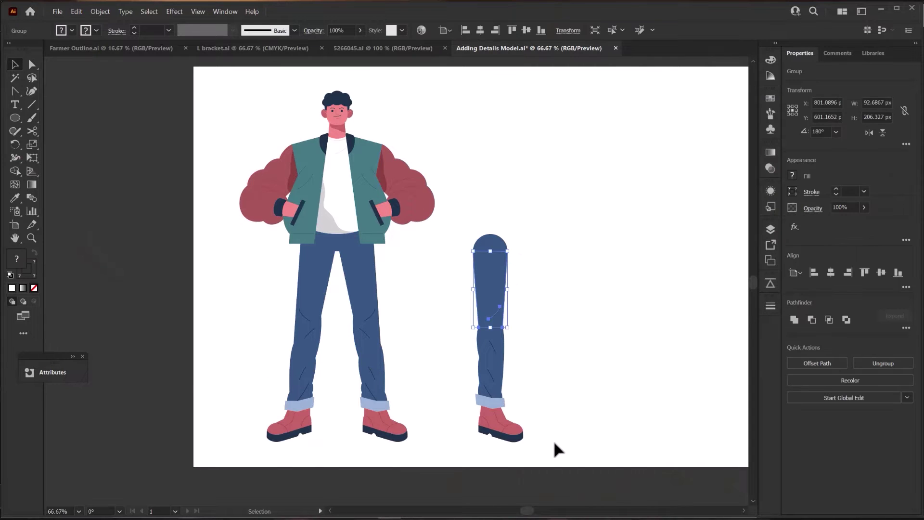
click(487, 294)
click(567, 311)
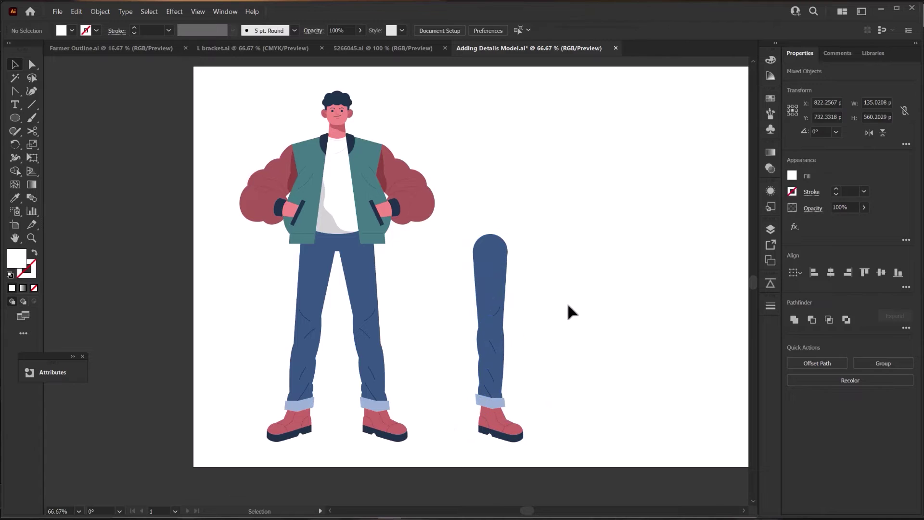
click(489, 294)
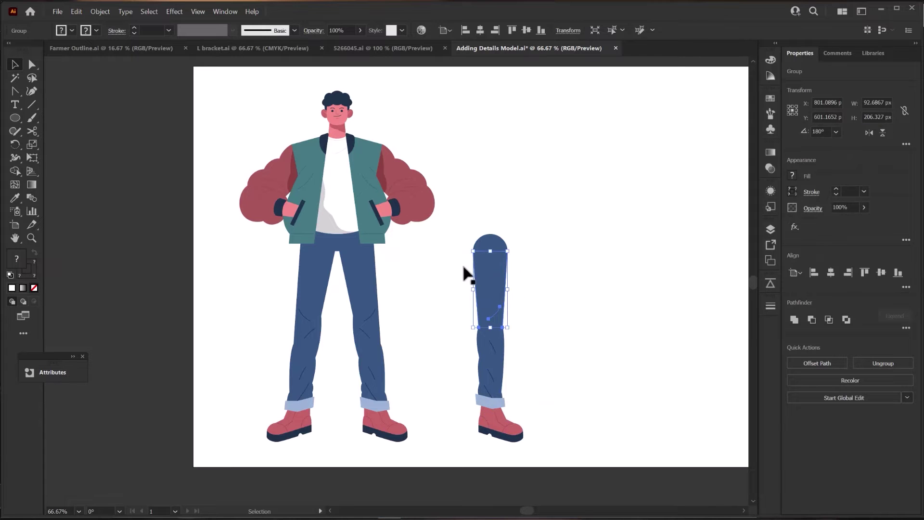
click(460, 329)
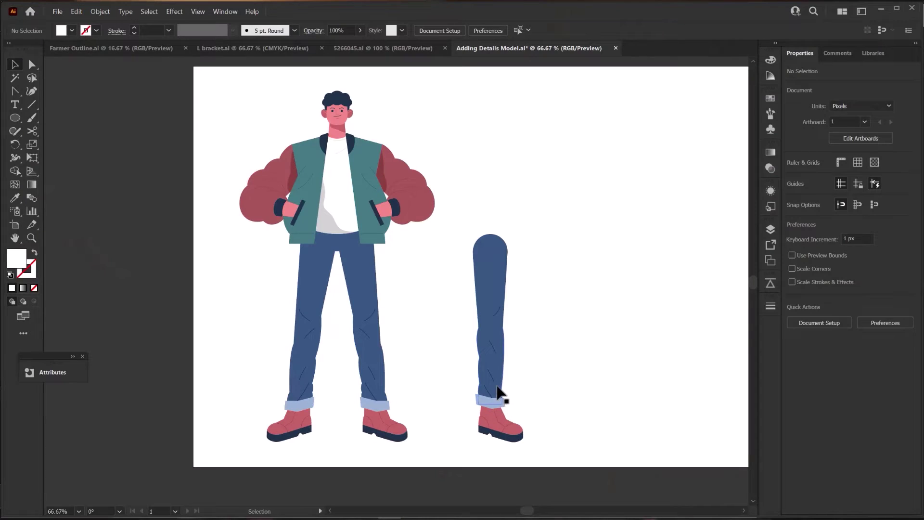
click(490, 327)
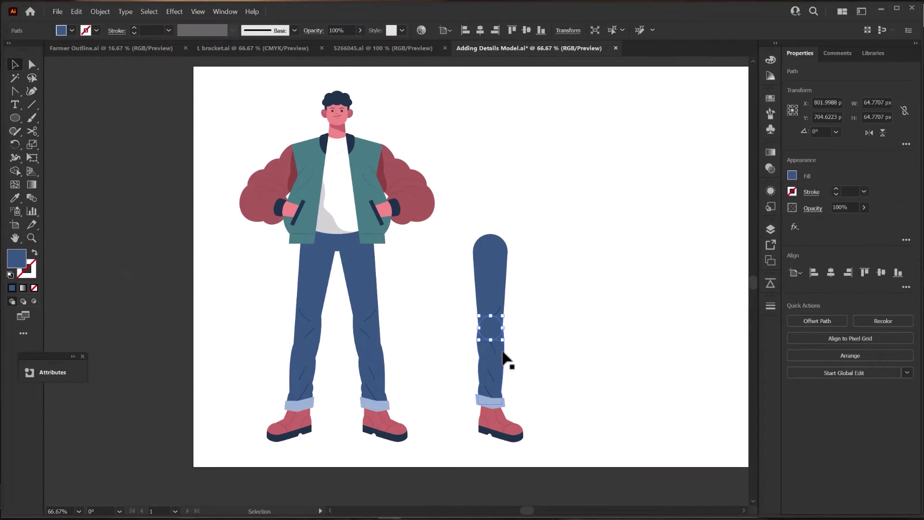
scroll(504, 354, up, 2)
shift+click(488, 309)
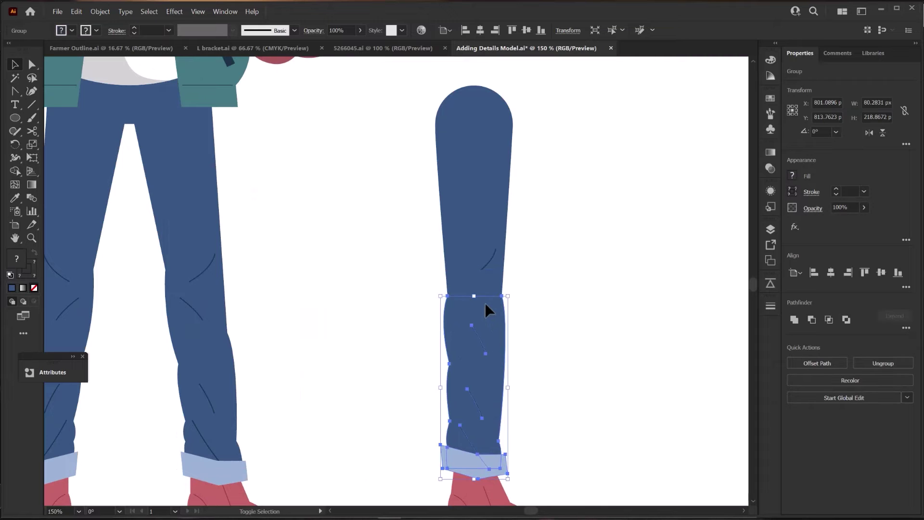
shift+click(480, 287)
scroll(480, 296, up, 3)
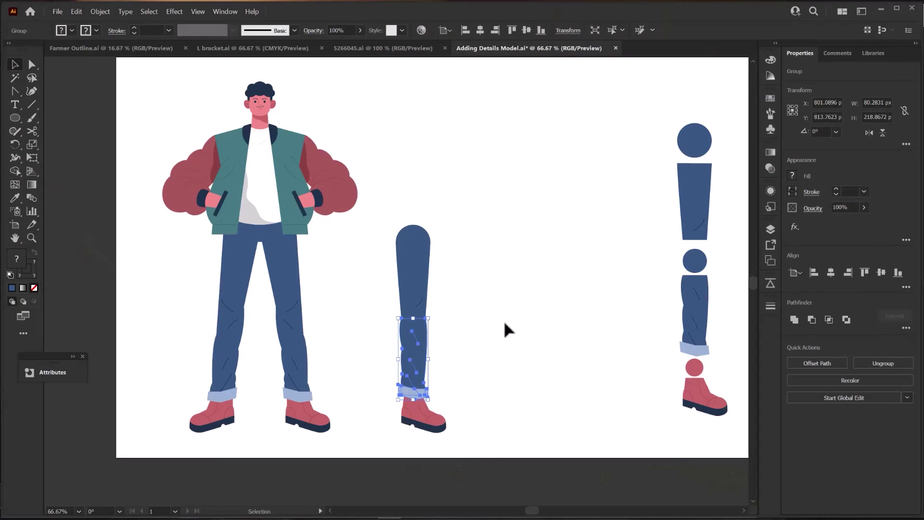
Examine the separated leg and puffy-sleeve pieces beside the assembled limbs.
drag(556, 310, 357, 330)
drag(506, 316, 396, 320)
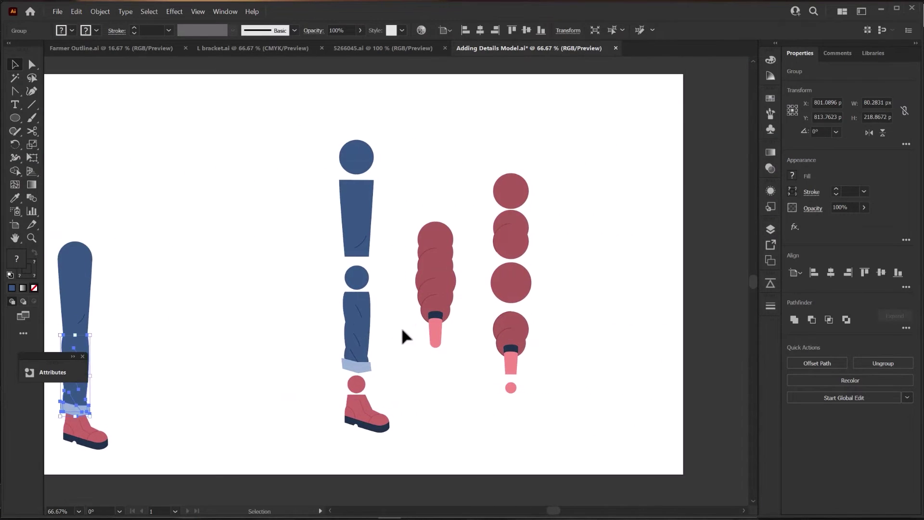
click(397, 412)
drag(379, 386, 451, 386)
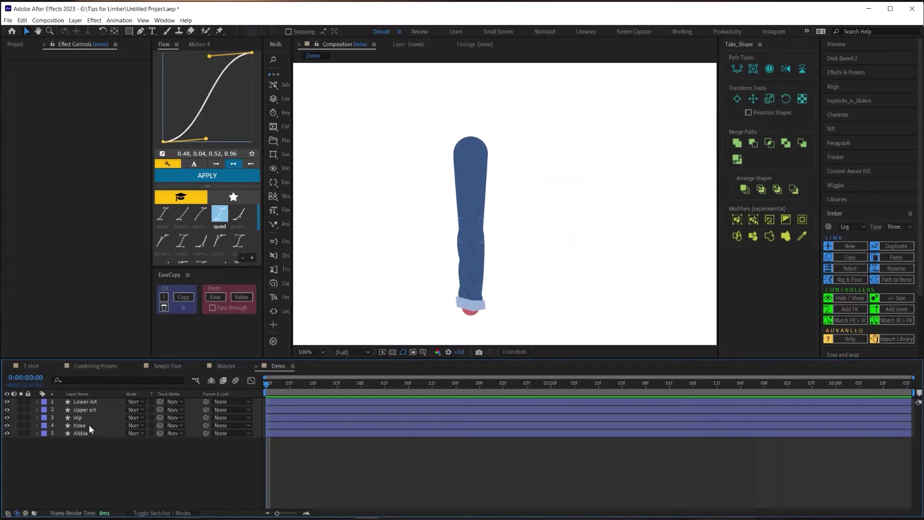
In After Effects, rig the Hip, Knee, ANkle, Upper art and Lower Art layers as a Three Circles leg using Rig & Pose.
click(80, 418)
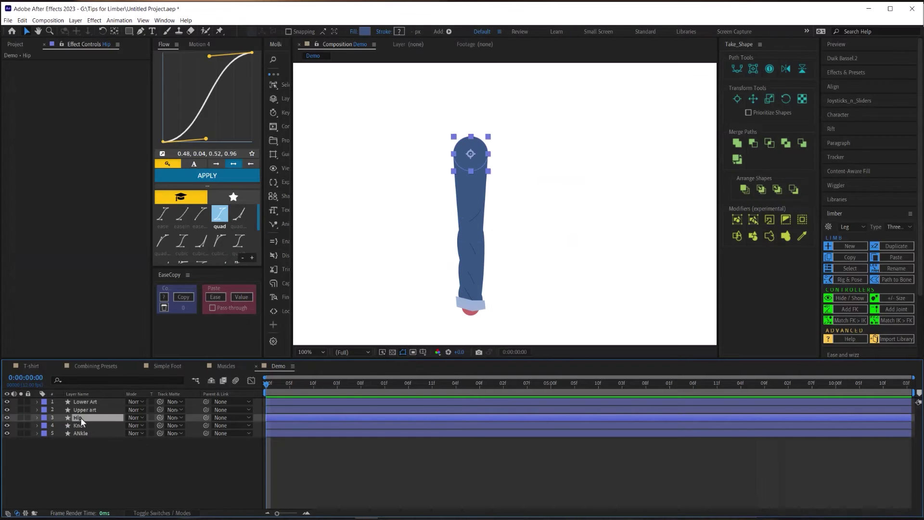
ctrl+click(79, 425)
ctrl+click(85, 432)
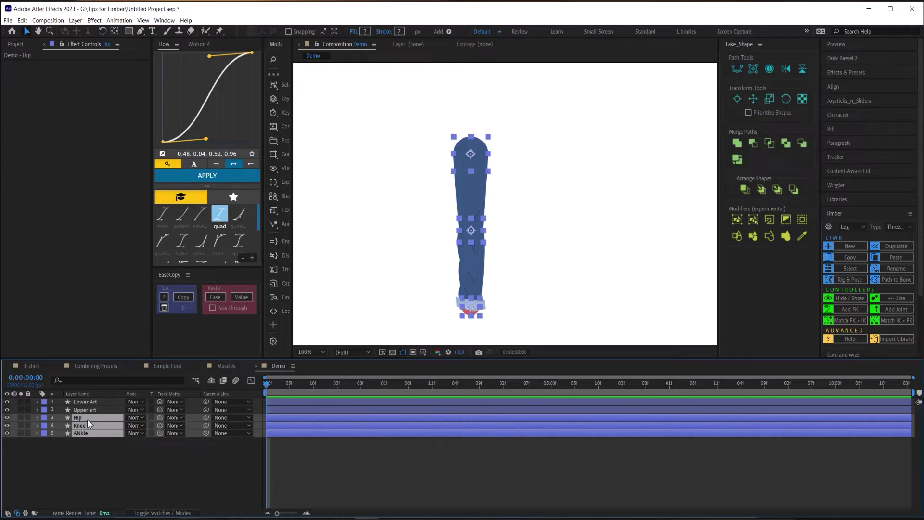
ctrl+click(86, 409)
ctrl+click(94, 401)
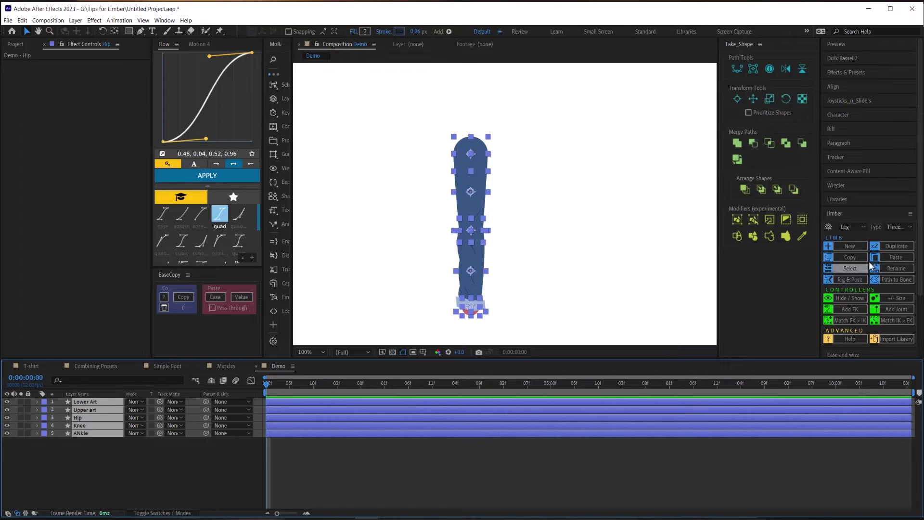
click(906, 227)
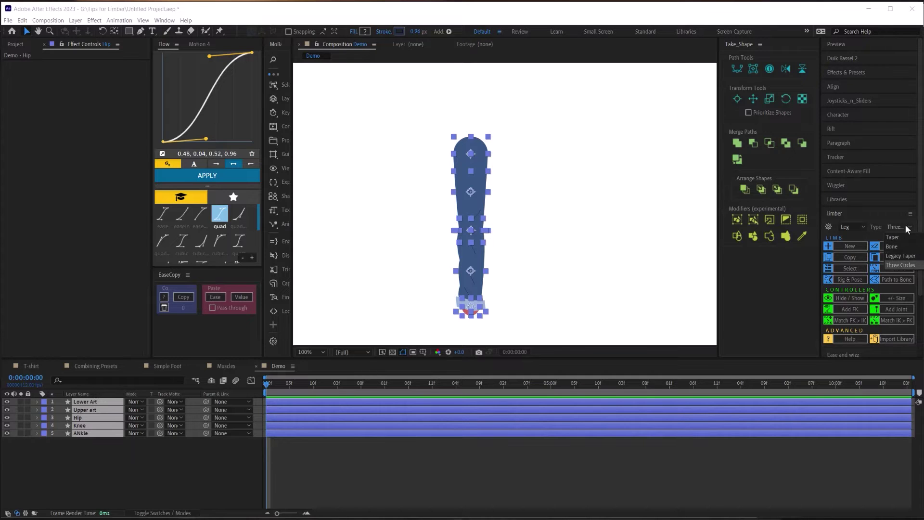
click(909, 265)
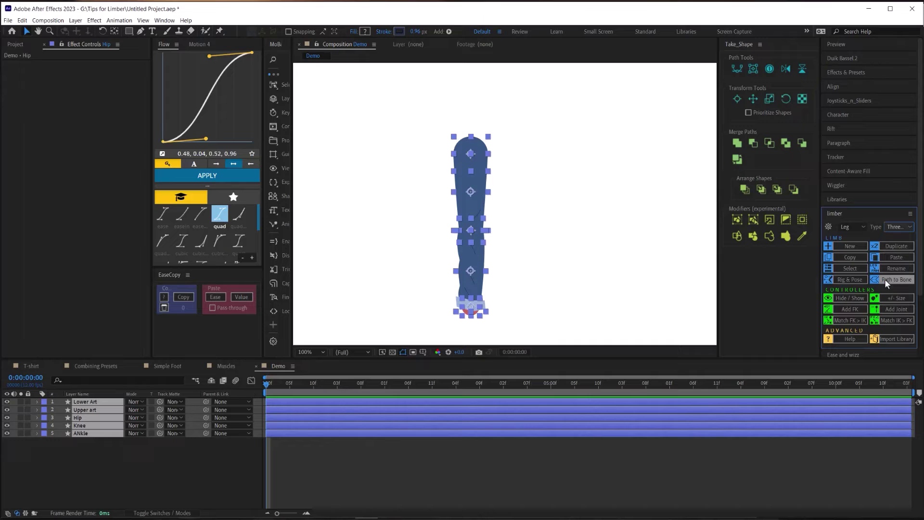
click(897, 226)
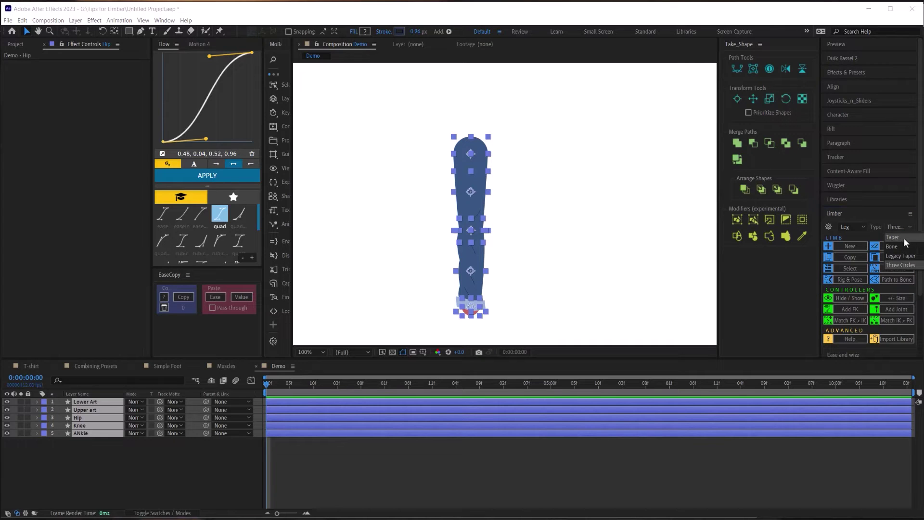
click(903, 263)
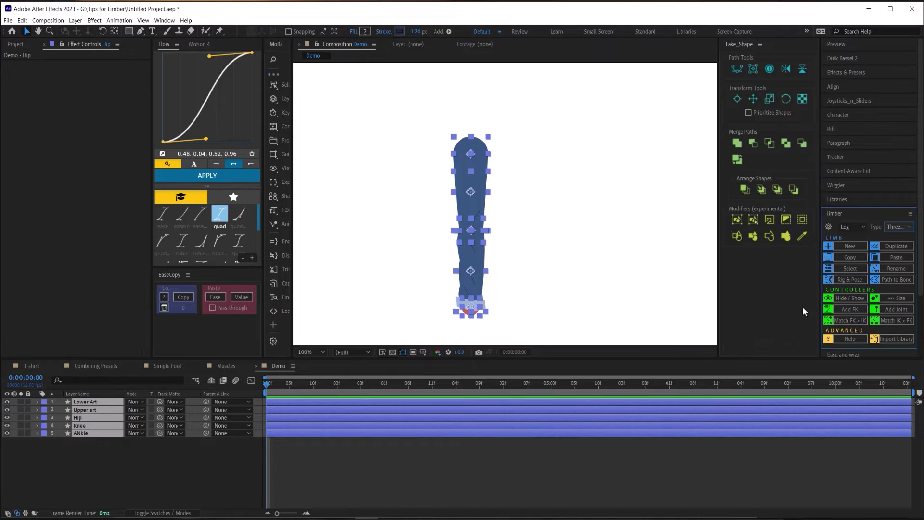
click(842, 279)
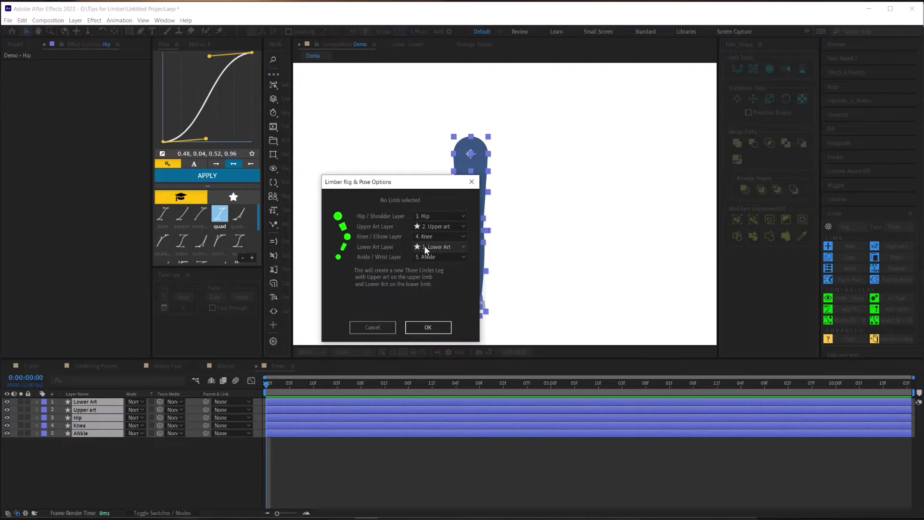
click(424, 328)
click(435, 276)
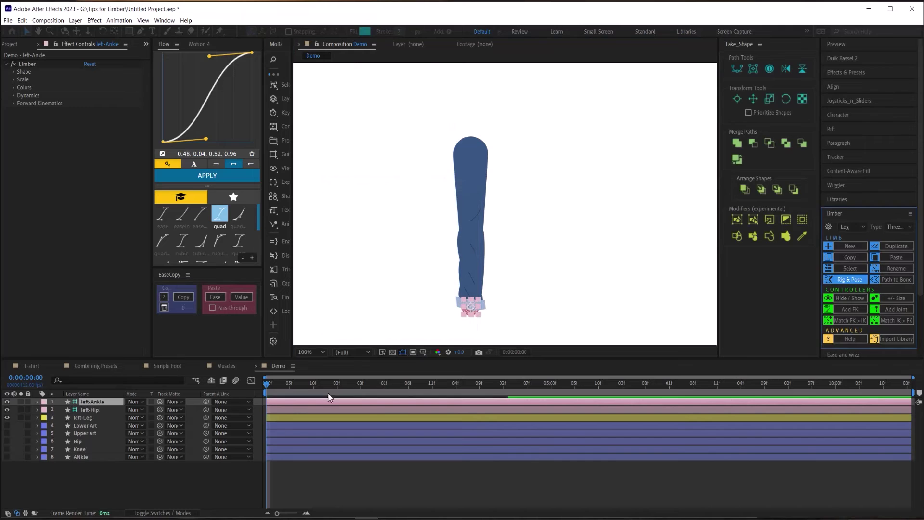
Bend the rigged leg by moving left-Ankle and adjust its Limber shape, setting Lower Length to 180.
drag(469, 308, 414, 289)
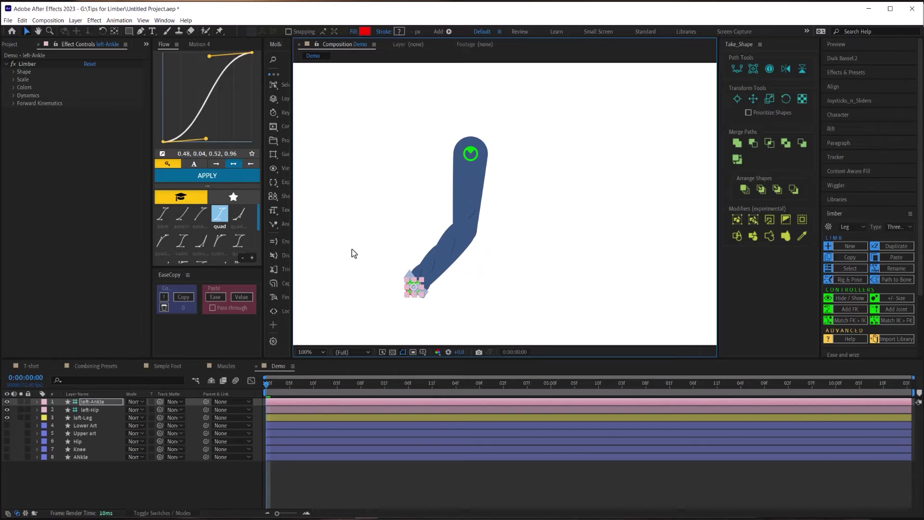
click(13, 71)
drag(87, 86, 79, 87)
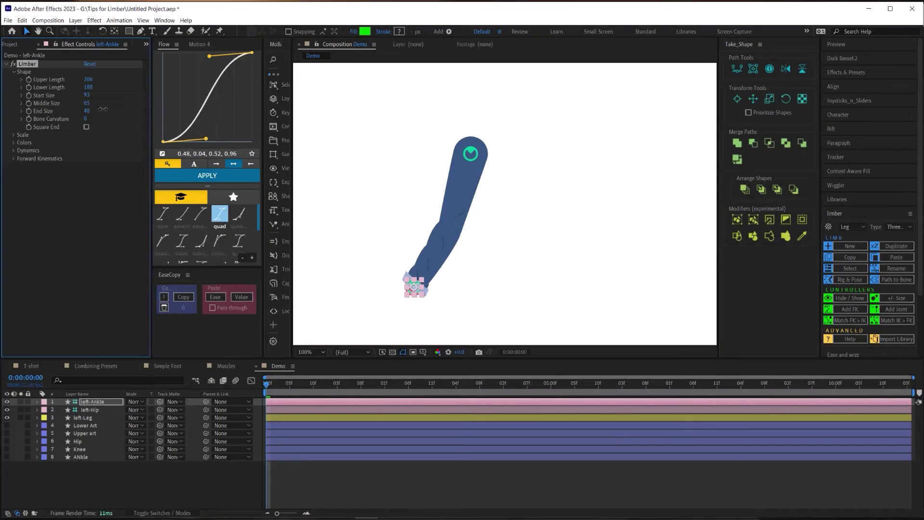
drag(103, 109, 110, 109)
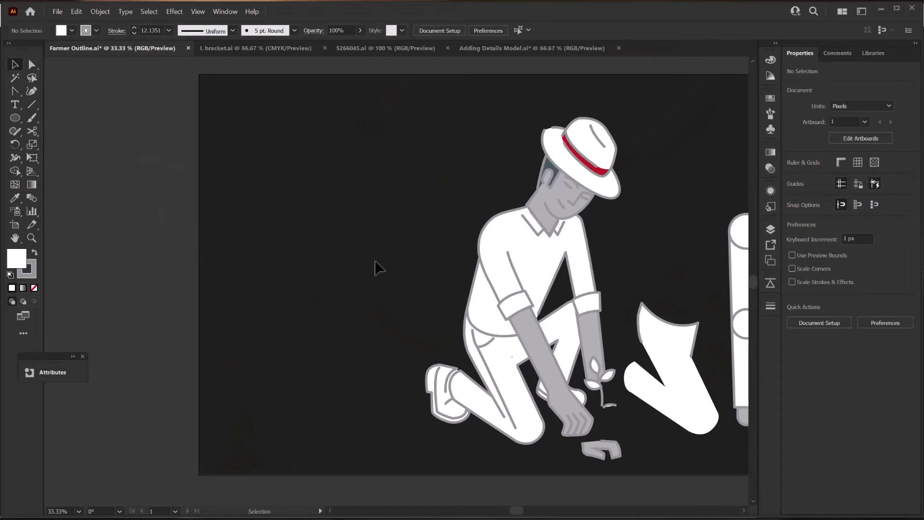
In Illustrator's Farmer Outline file, draw shoulder and wrist circles, the wrist one about 117 px wide, and move them beside the farmer.
key(l)
mouse_move(480, 242)
mouse_down()
mouse_move(506, 268)
mouse_move(341, 231)
mouse_move(304, 252)
mouse_move(321, 250)
mouse_move(315, 260)
mouse_move(549, 357)
mouse_move(555, 394)
mouse_move(567, 375)
mouse_up()
key(v)
scroll(567, 371, up, 4)
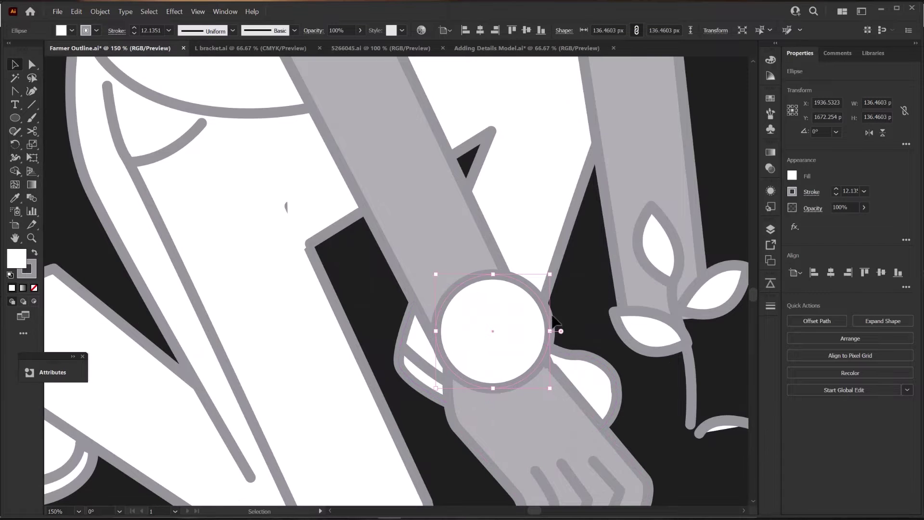
drag(552, 277, 532, 288)
scroll(482, 332, down, 6)
drag(475, 337, 331, 344)
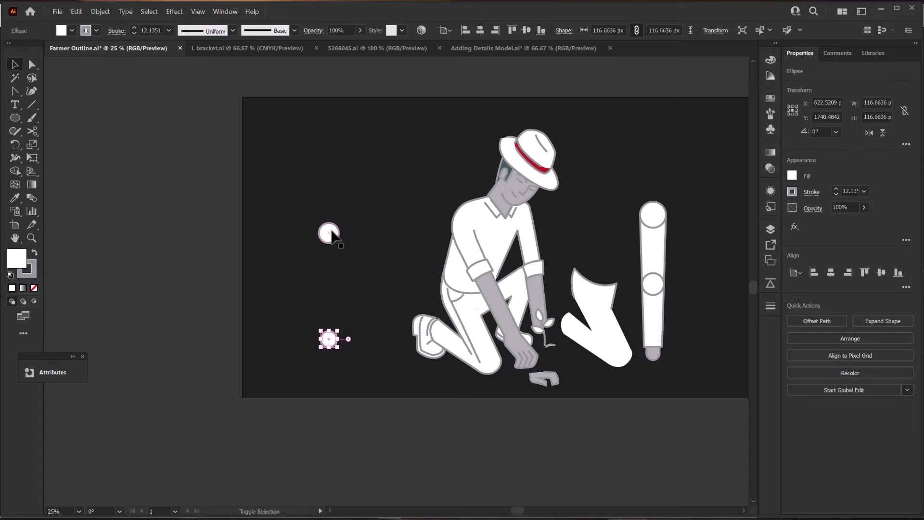
Duplicate the wrist circle between the two circles and space all three evenly in a vertical column.
click(333, 236)
drag(329, 339, 330, 285)
shift+click(329, 233)
shift+click(329, 339)
click(907, 287)
click(291, 324)
Recolour the lower and middle circles with the grey sampled from the farmer's skin using the Eyedropper tool.
scroll(291, 324, up, 1)
click(341, 346)
key(i)
click(573, 313)
click(341, 275)
key(i)
click(553, 272)
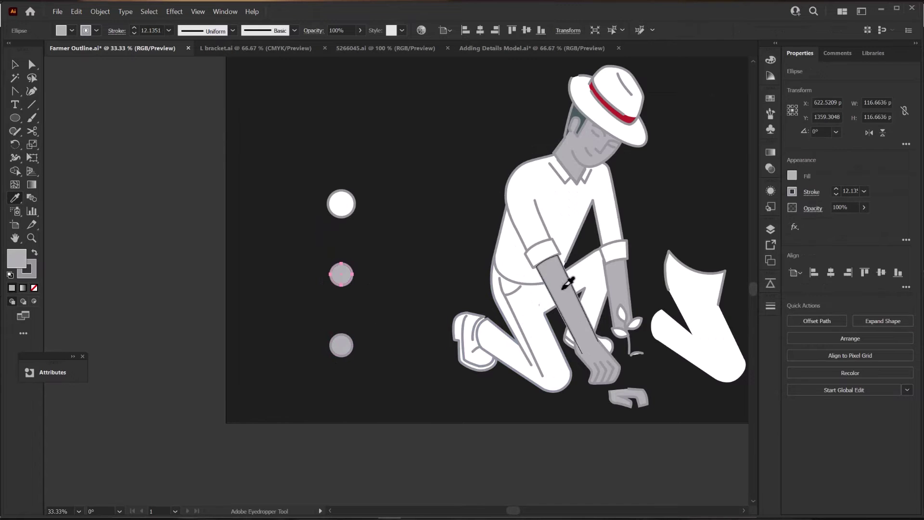
key(v)
click(371, 326)
scroll(402, 356, up, 2)
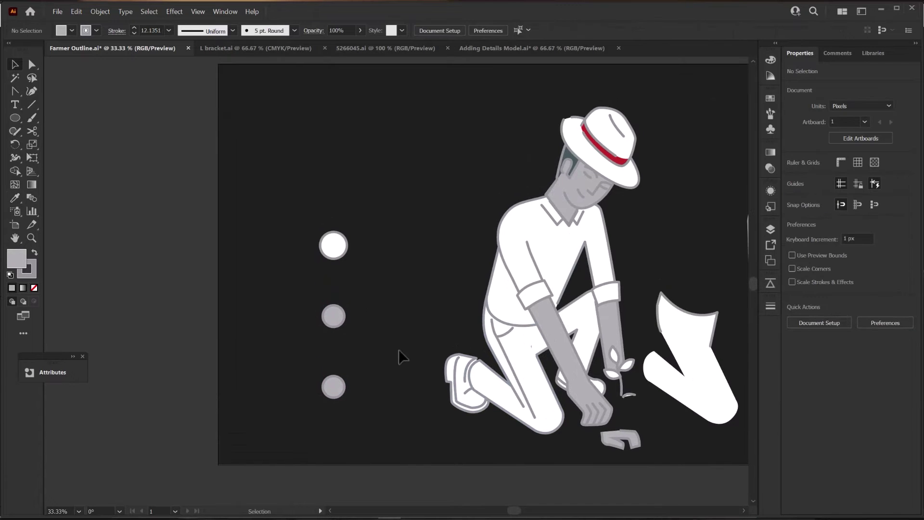
Draw a rectangular sleeve down from the white shoulder circle with the Pen tool and match its fill and stroke to that circle.
click(15, 91)
click(320, 245)
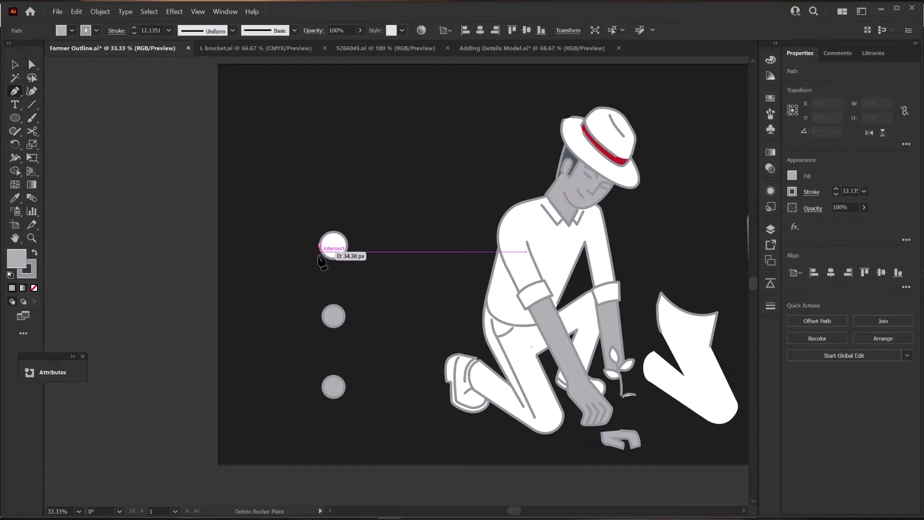
click(321, 283)
click(348, 283)
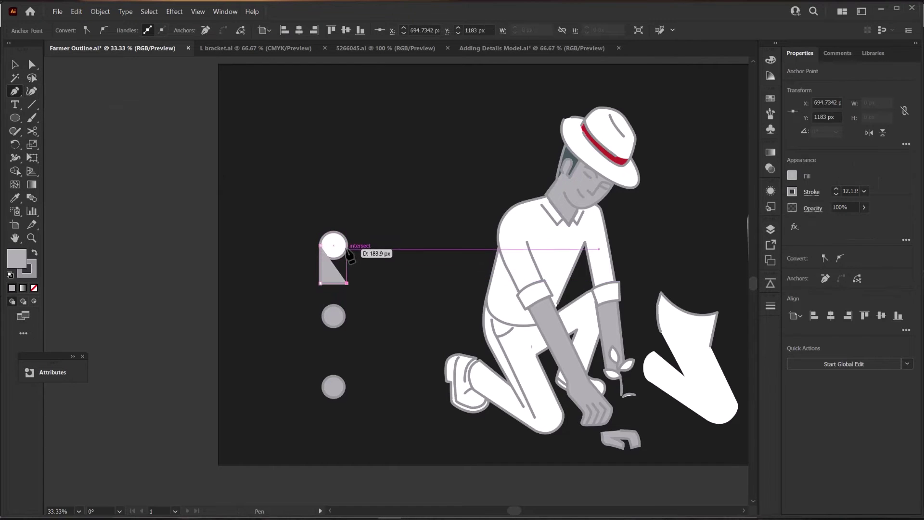
click(347, 245)
click(321, 245)
key(i)
click(340, 234)
key(ctrl+shift+a)
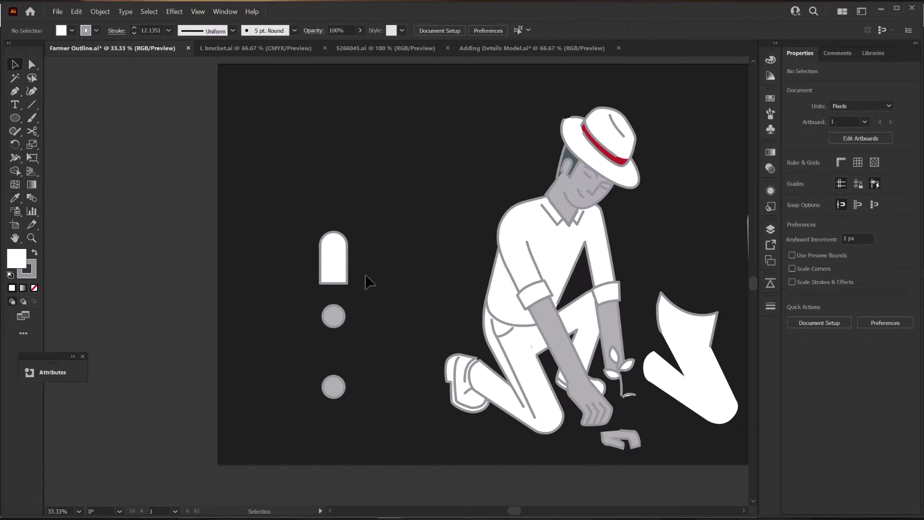
Draw a grey arm section from the sleeve's lower edge to the elbow circle and add a white cuff over the join.
key(p)
click(322, 317)
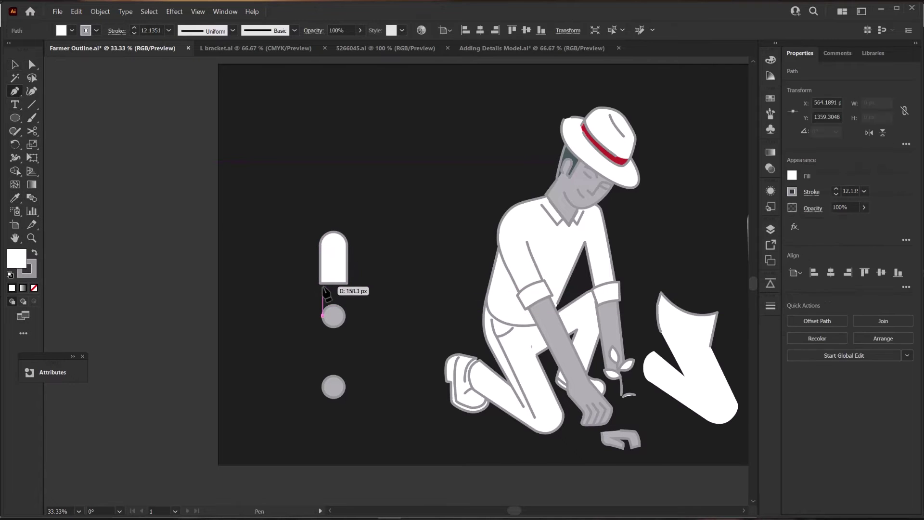
click(322, 283)
click(344, 315)
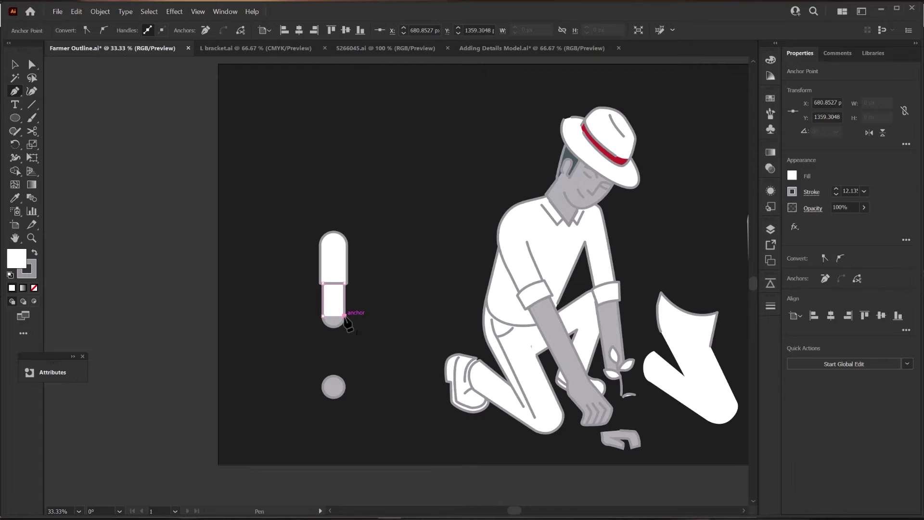
key(v)
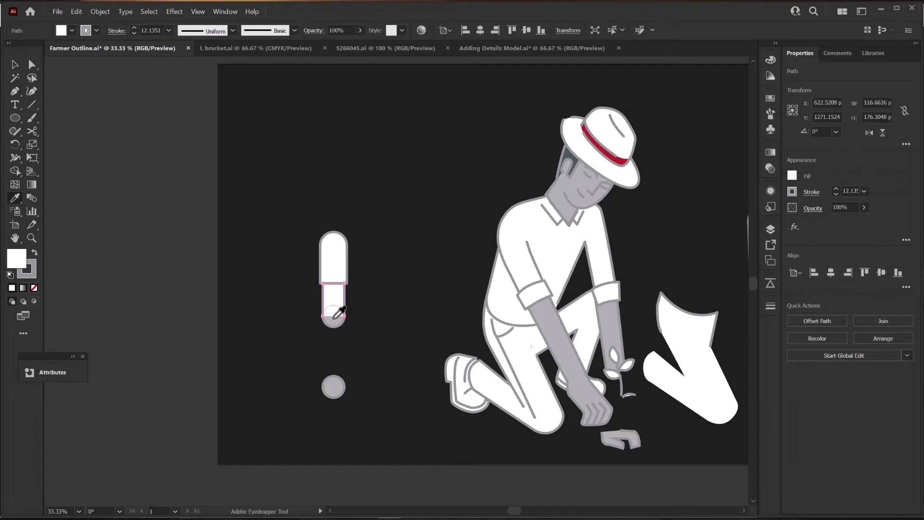
drag(361, 326, 342, 287)
click(378, 302)
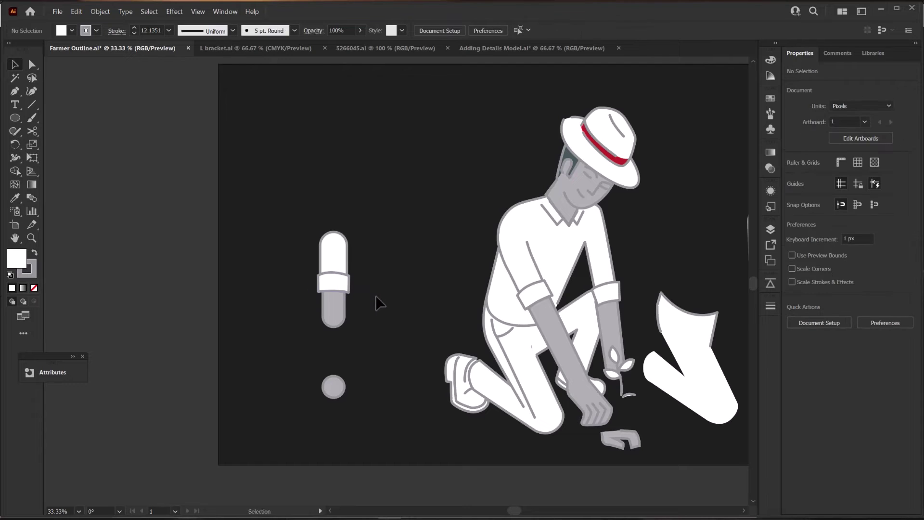
Move the white cuff on the farmer's front arm slightly up along the sleeve.
drag(299, 292, 297, 292)
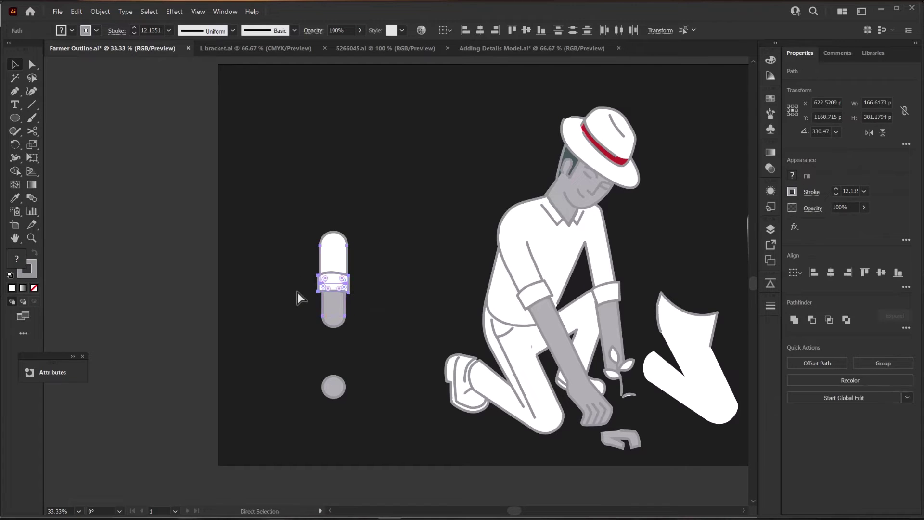
drag(339, 275, 416, 270)
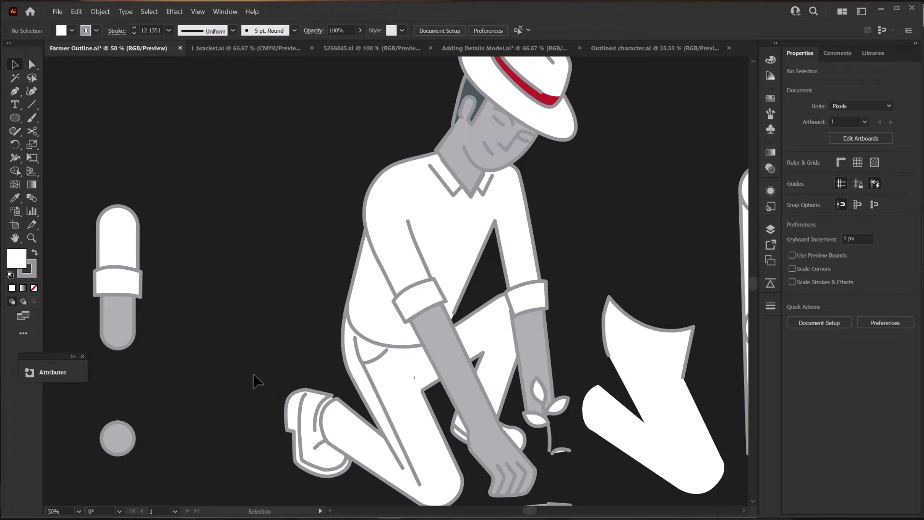
scroll(260, 381, down, 2)
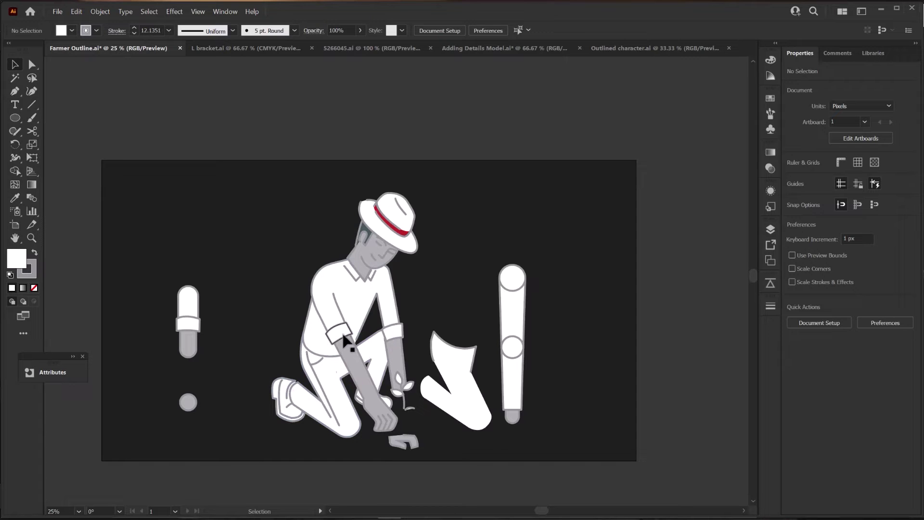
mouse_move(344, 336)
mouse_down()
mouse_move(354, 338)
mouse_move(346, 338)
mouse_up()
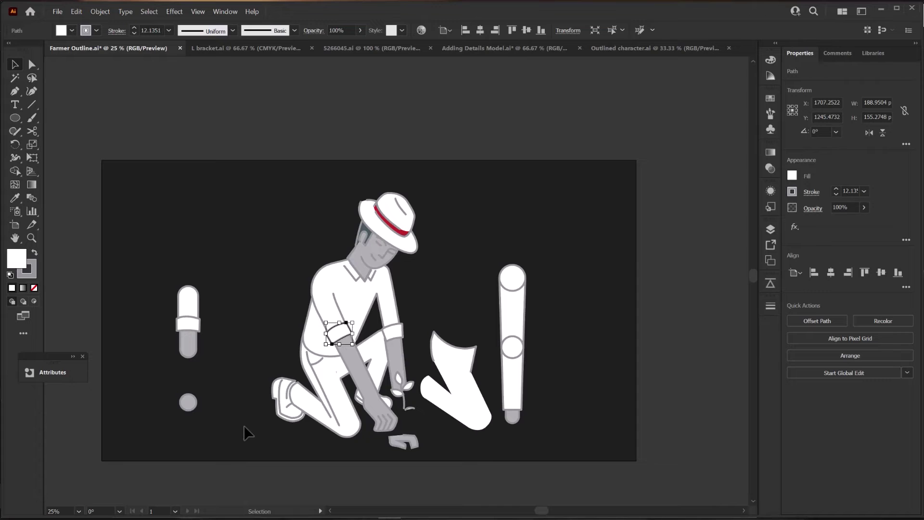
drag(340, 339, 332, 321)
click(187, 327)
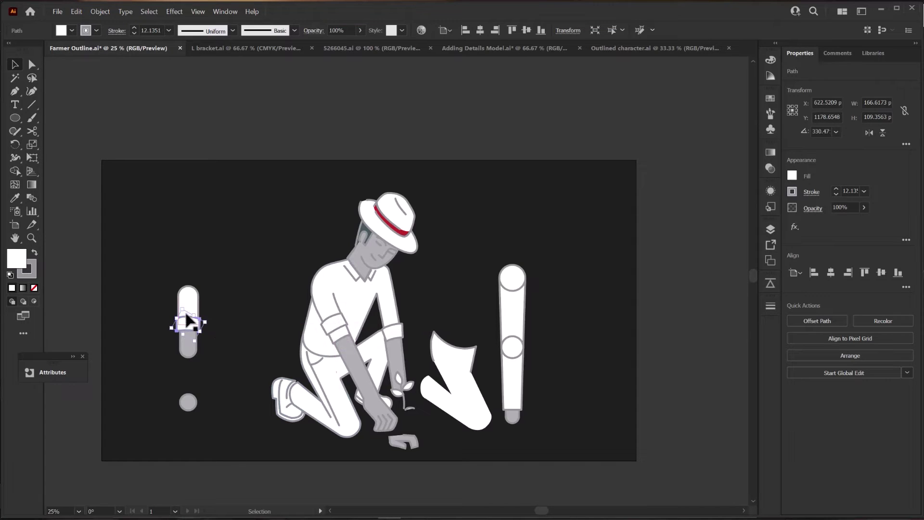
click(217, 378)
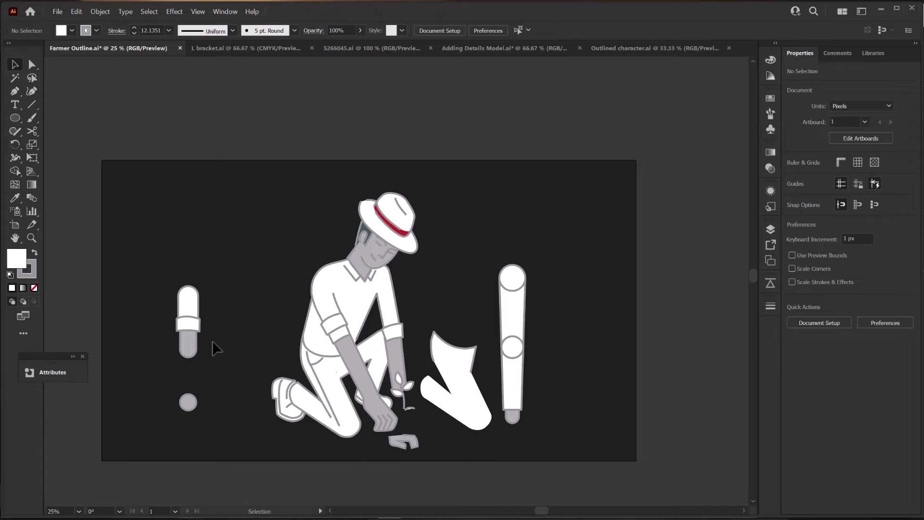
Draw a grey rectangle between the elbow and wrist circles as the forearm and remove its stroke.
scroll(184, 388, up, 2)
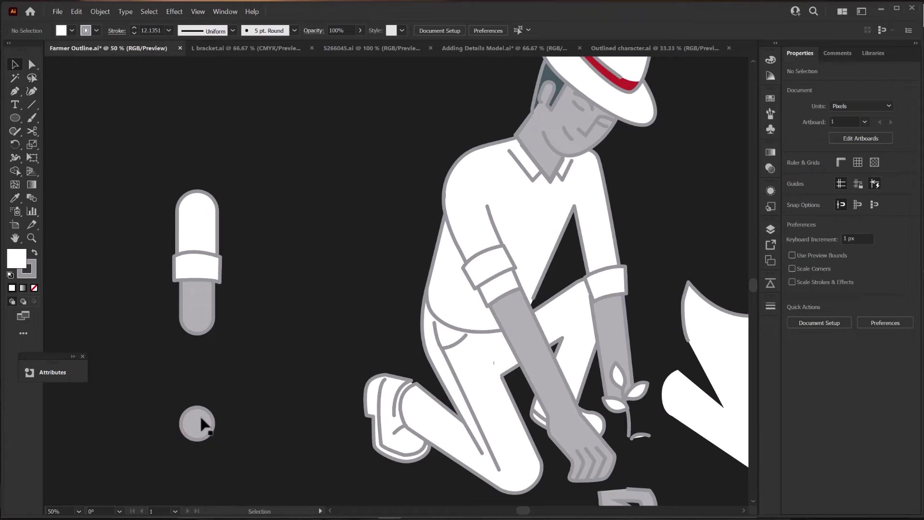
key(m)
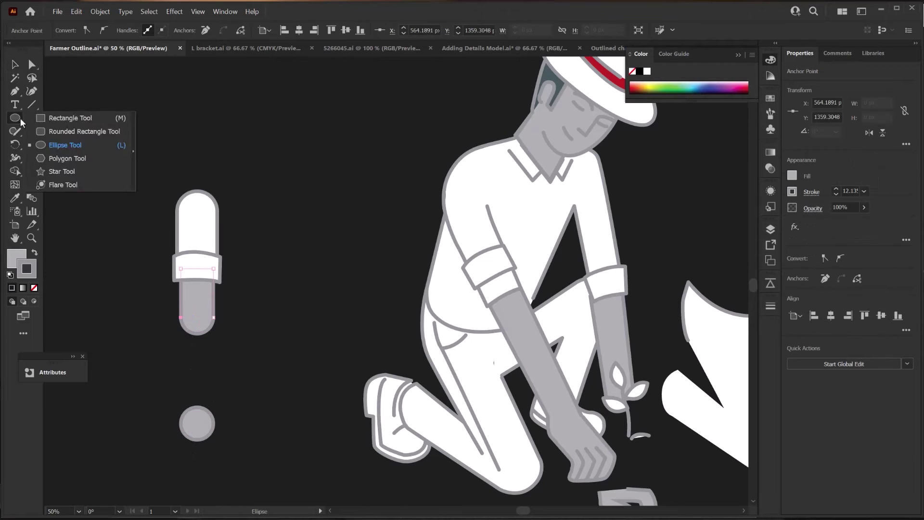
drag(182, 317, 214, 423)
key(x)
key(slash)
Draw a straight vertical line beside the forearm rectangle with the Pen tool and match its stroke to the arm's outline using the Eyedropper.
key(p)
scroll(188, 409, up, 2)
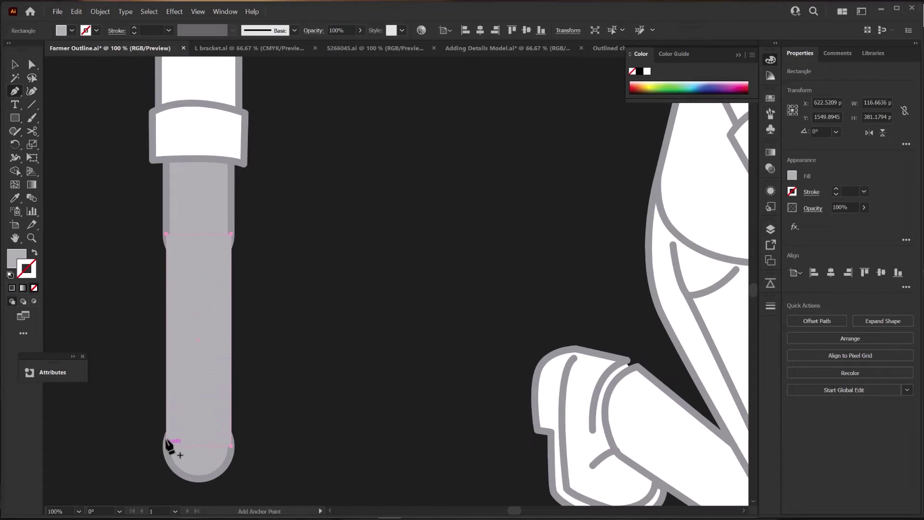
click(166, 239)
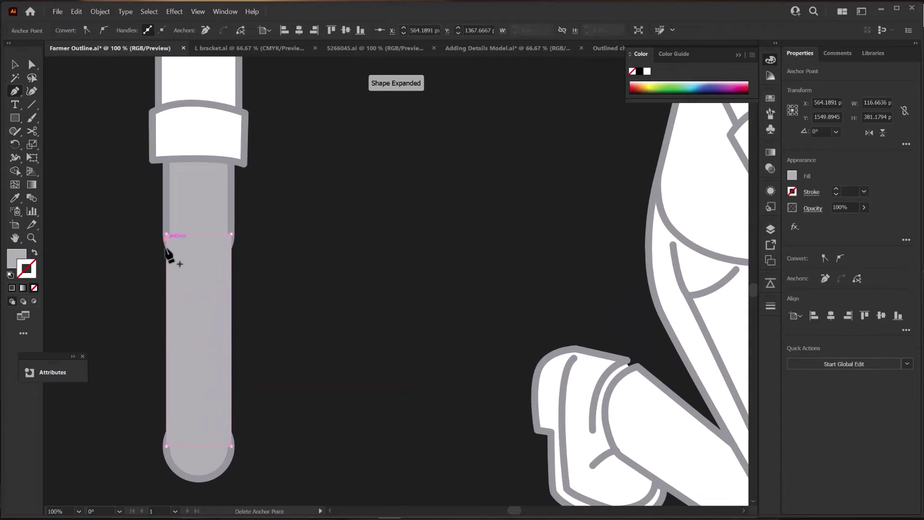
click(155, 234)
click(155, 445)
key(i)
click(171, 186)
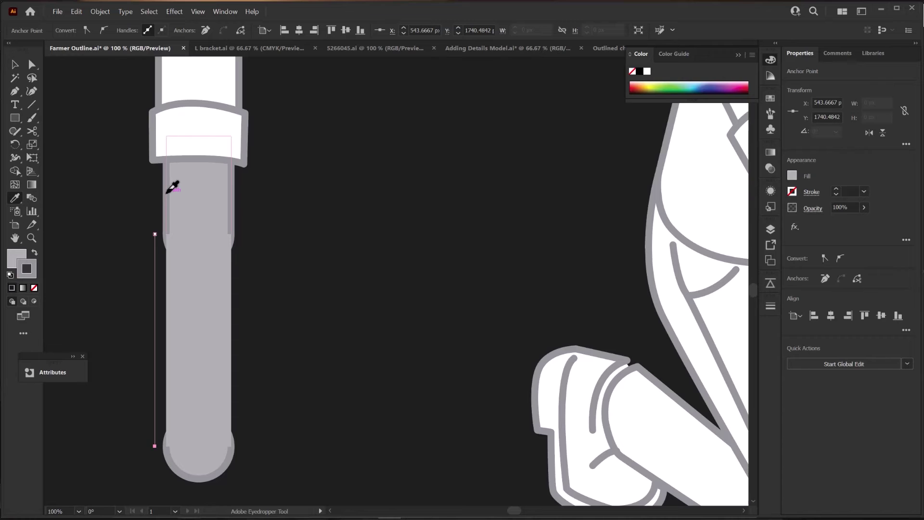
Place an outline line along each long side of the forearm rectangle, group the forearm pieces, and undo a test move of the group.
key(v)
drag(167, 265, 232, 281)
shift+click(163, 350)
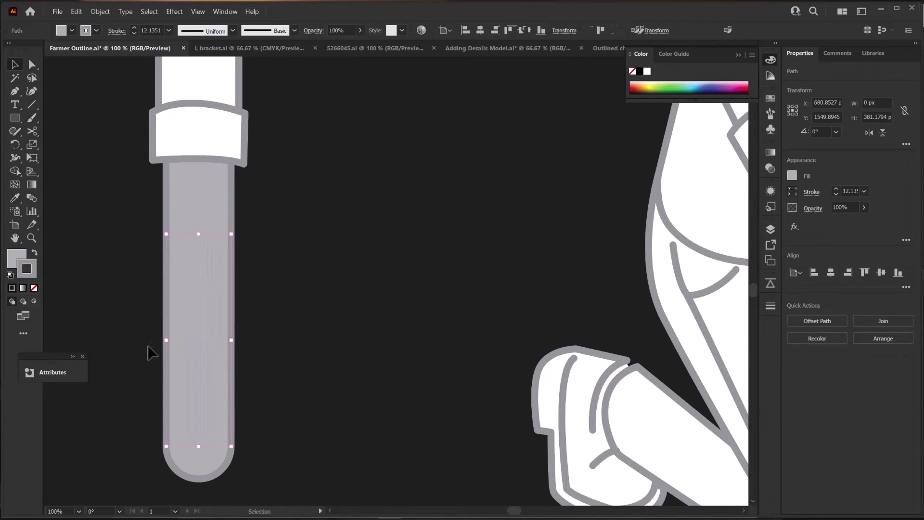
key(ctrl+g)
drag(207, 360, 349, 305)
key(ctrl+z)
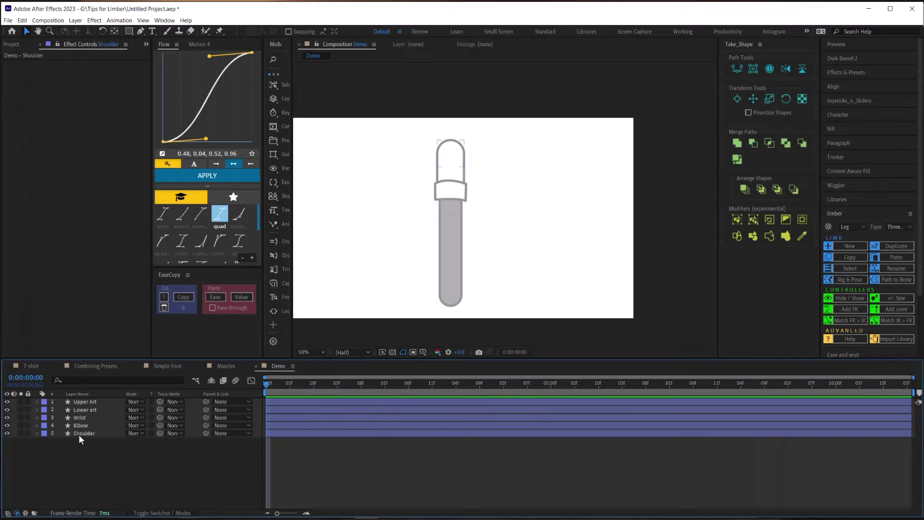
Switch to After Effects and rig the Shoulder, Elbow, Wrist, Upper Art and Lower art layers as a Three Circles limb with Limber's Rig & Pose.
click(79, 434)
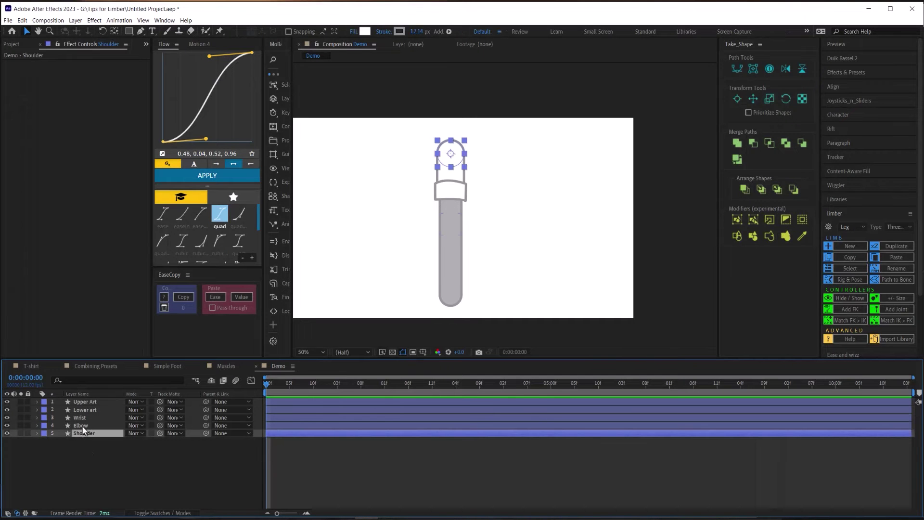
ctrl+click(82, 426)
ctrl+click(82, 418)
ctrl+click(88, 400)
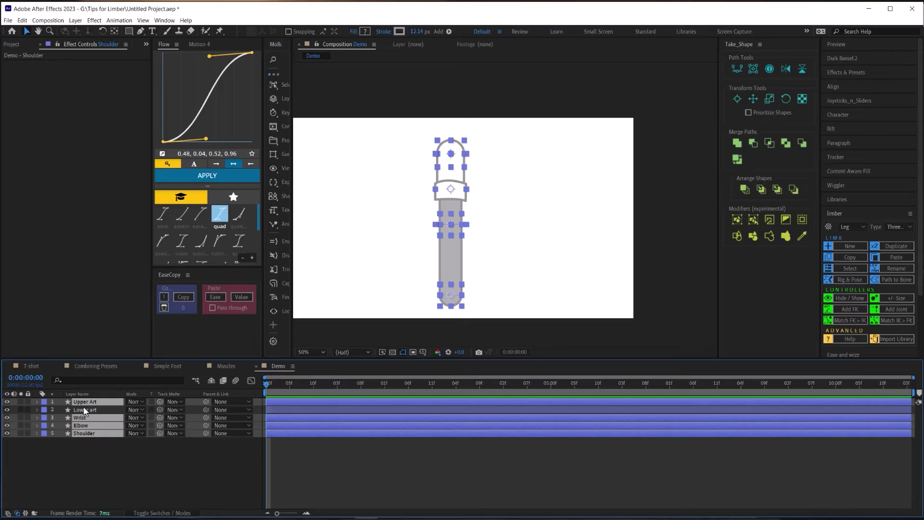
ctrl+click(83, 409)
click(901, 226)
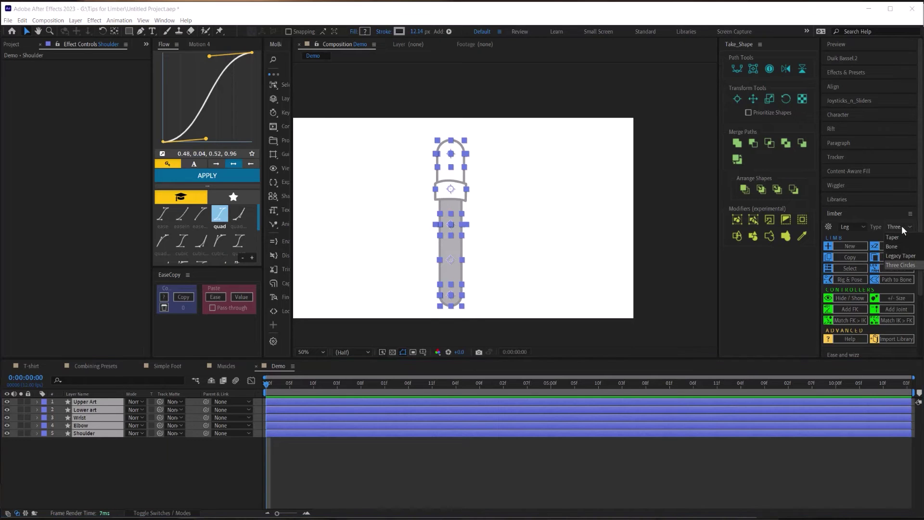
click(900, 264)
click(862, 278)
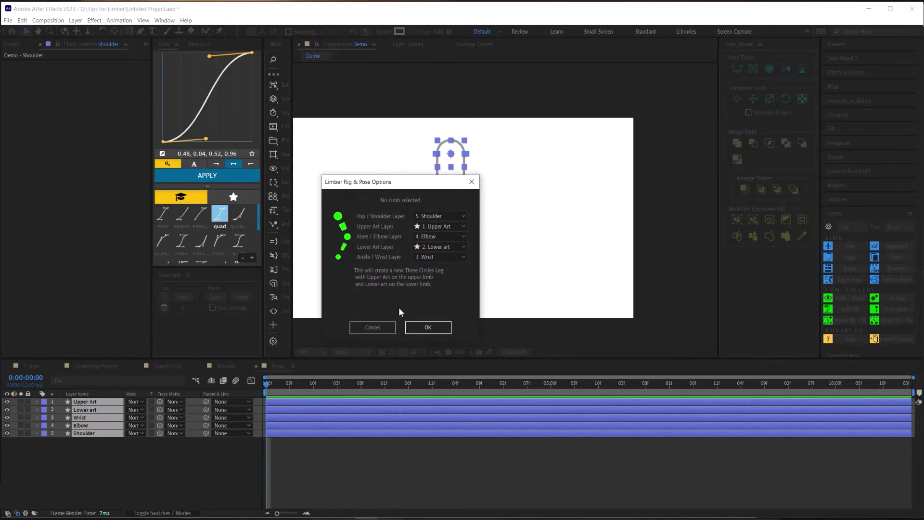
click(418, 328)
click(438, 274)
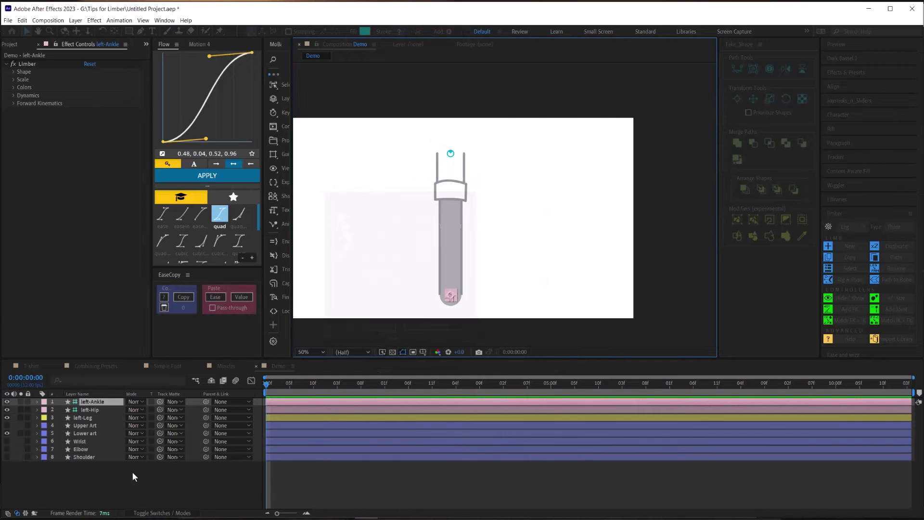
click(470, 309)
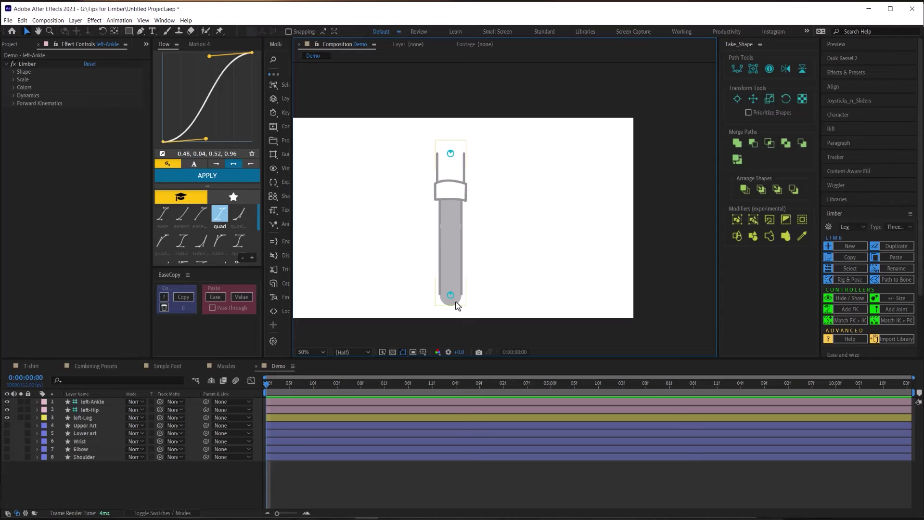
Add a stroke to the C2 Group inside the Lower Group of the left-Leg layer's Limb contents.
click(72, 417)
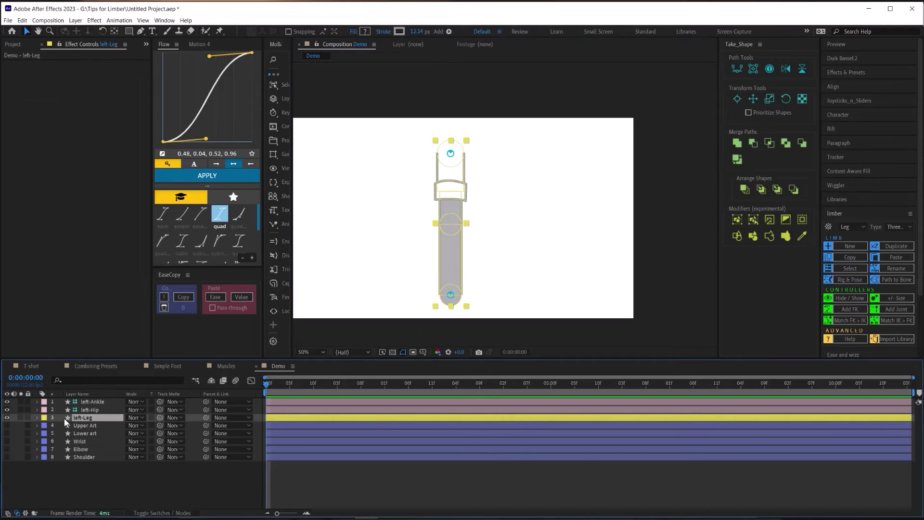
click(37, 417)
click(45, 426)
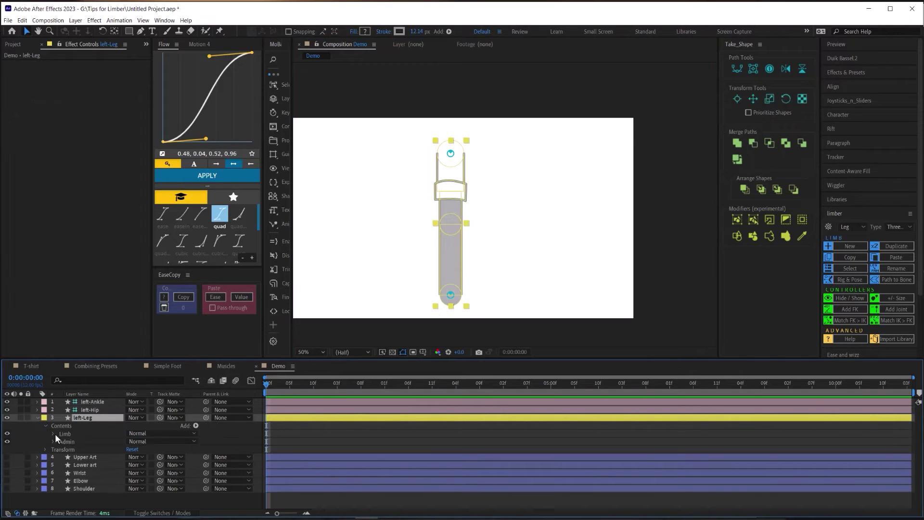
click(54, 435)
click(61, 441)
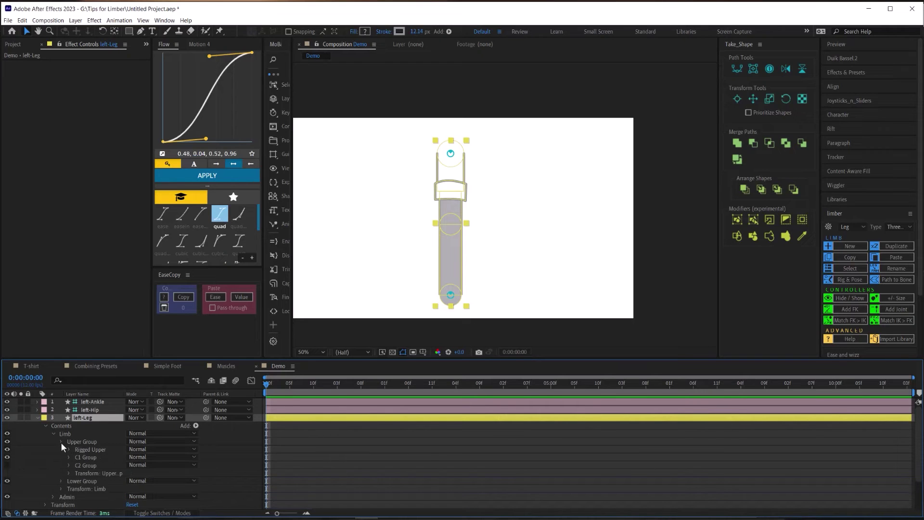
click(61, 442)
click(74, 450)
click(61, 450)
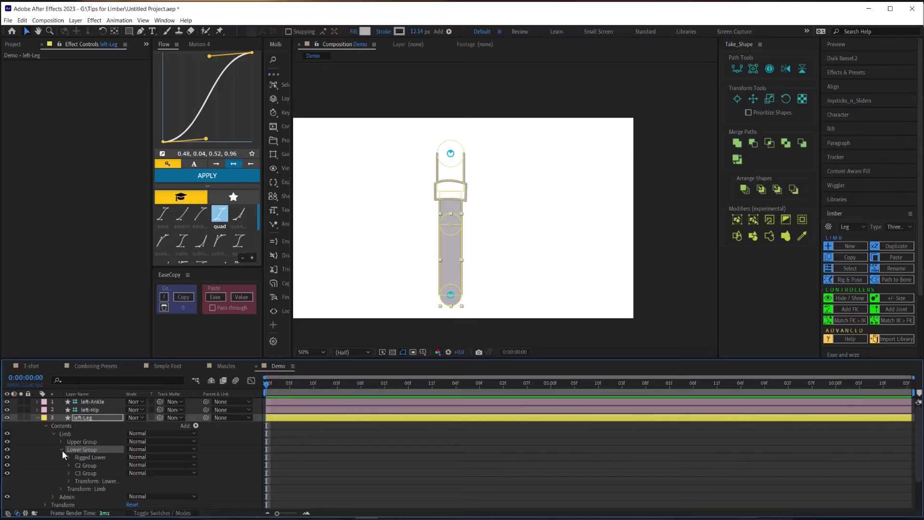
click(85, 464)
click(72, 464)
click(196, 426)
click(200, 299)
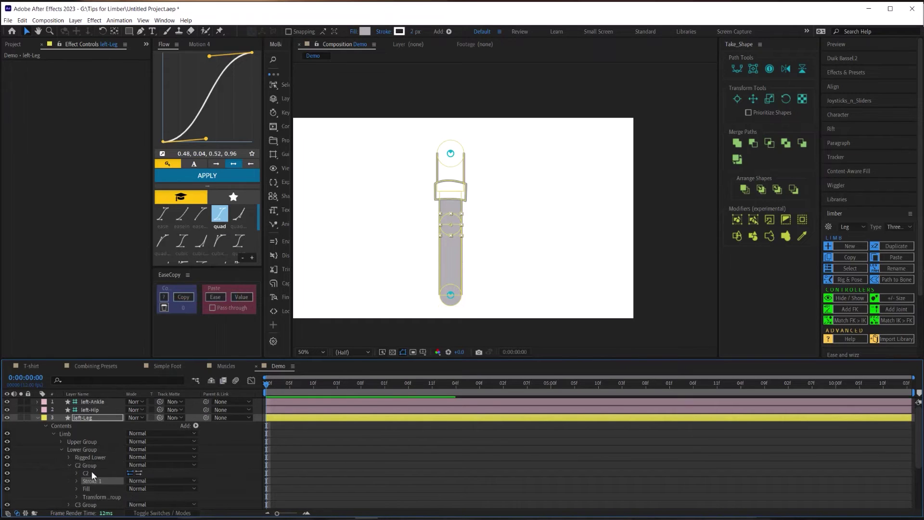
Bend the limb with its ankle controller, colour the C2 stroke with the grey sampled from the limb's outline, and increase its width.
click(76, 481)
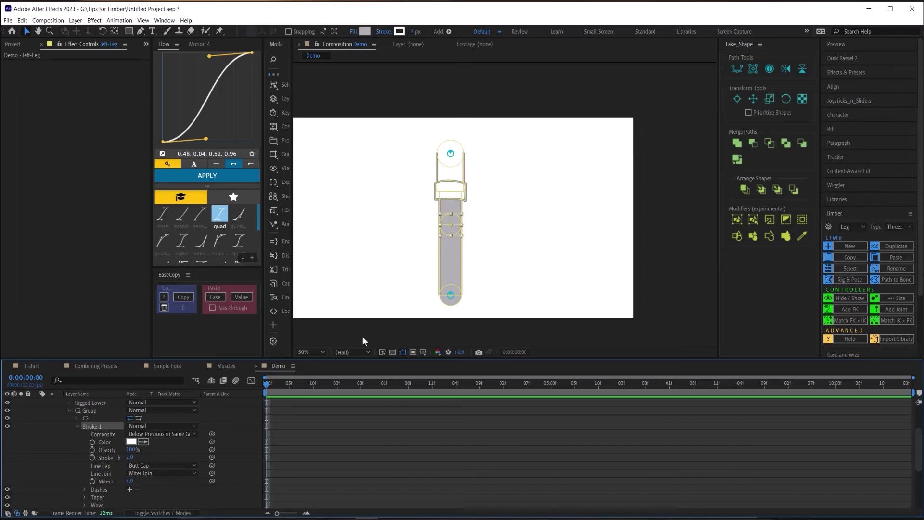
drag(461, 290, 445, 265)
scroll(518, 207, up, 4)
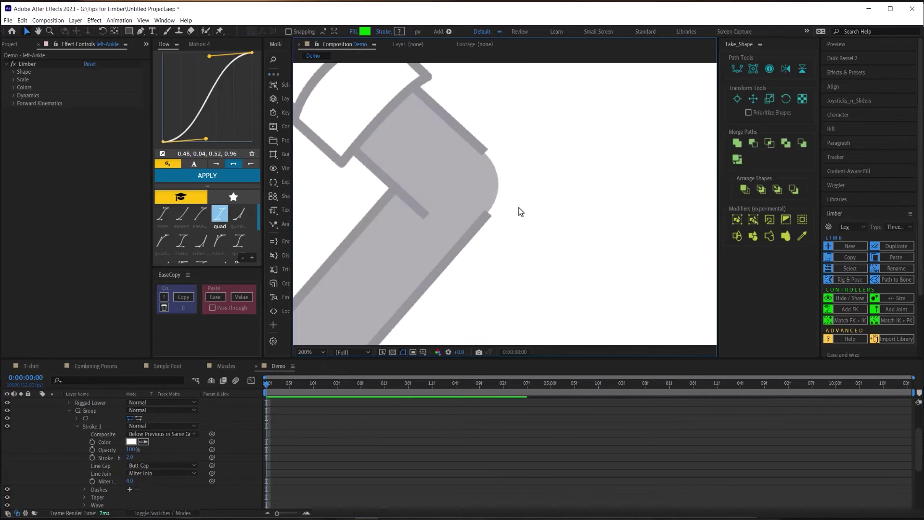
click(143, 442)
click(403, 316)
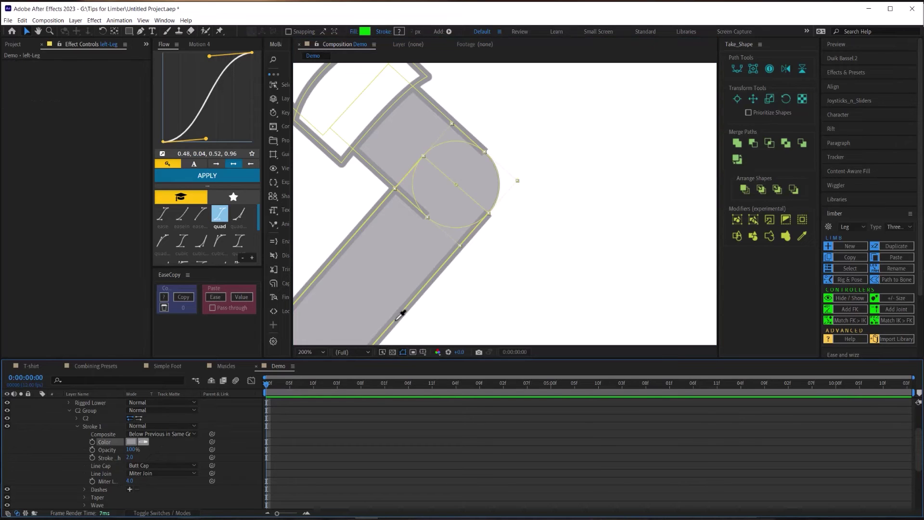
drag(130, 458, 139, 459)
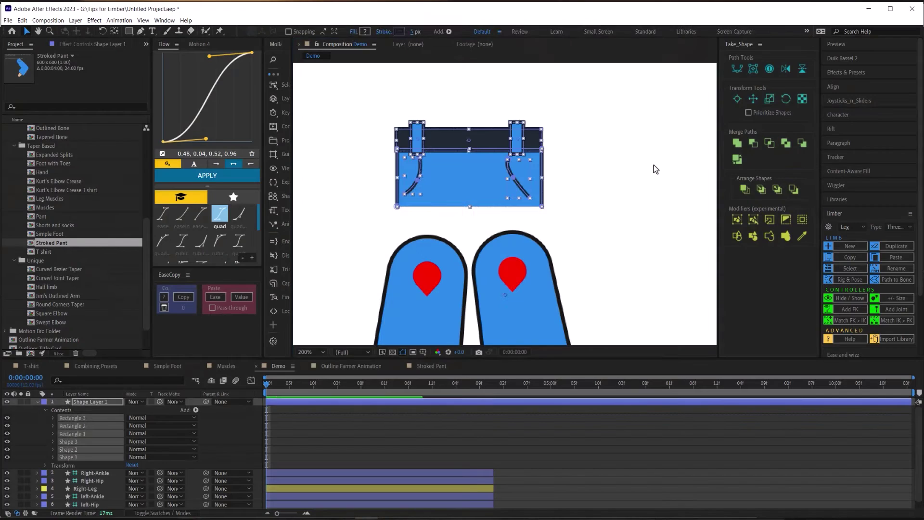
Move the left-Hip and Right-Hip controllers up to the lower edge of the blue pants waist piece so both legs join it.
click(655, 169)
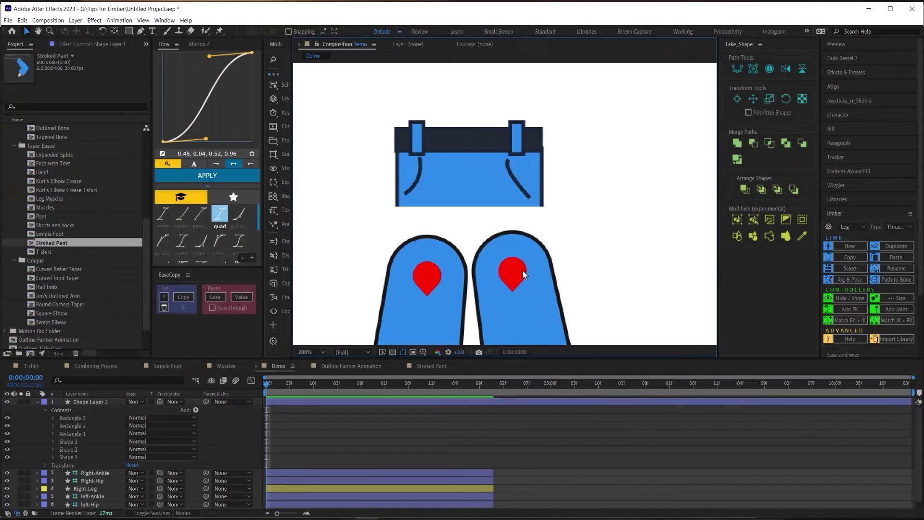
drag(512, 273, 502, 211)
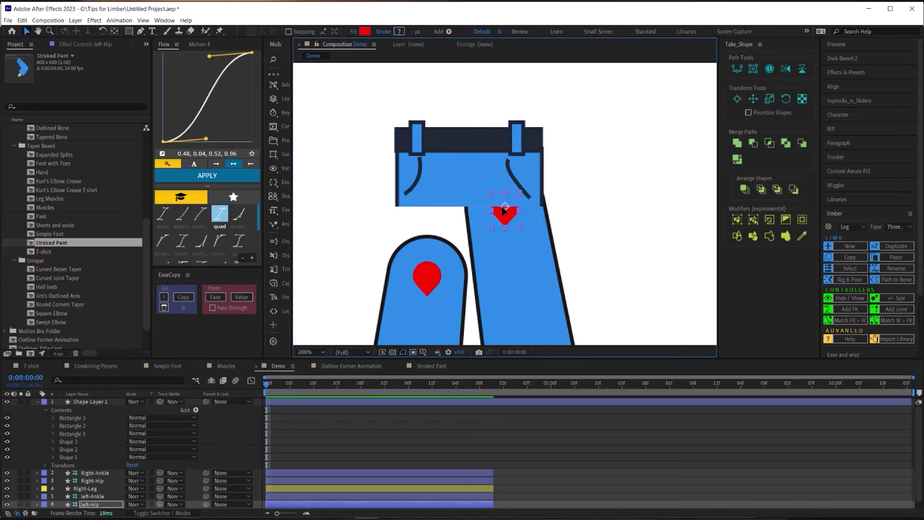
click(643, 203)
drag(428, 283, 436, 208)
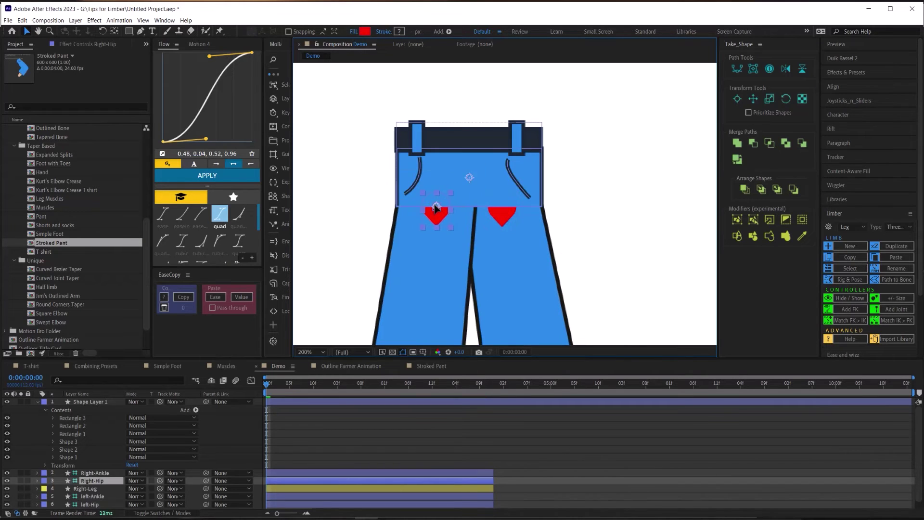
click(464, 212)
scroll(557, 241, down, 4)
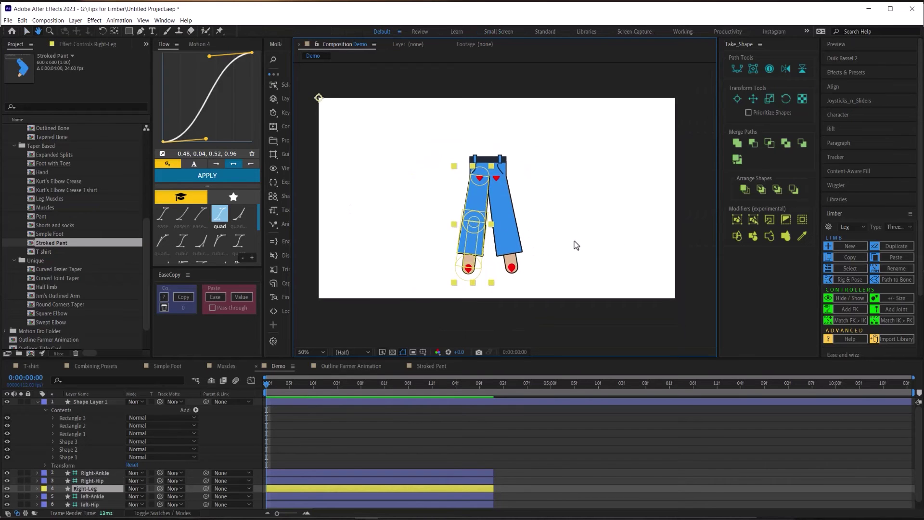
click(602, 271)
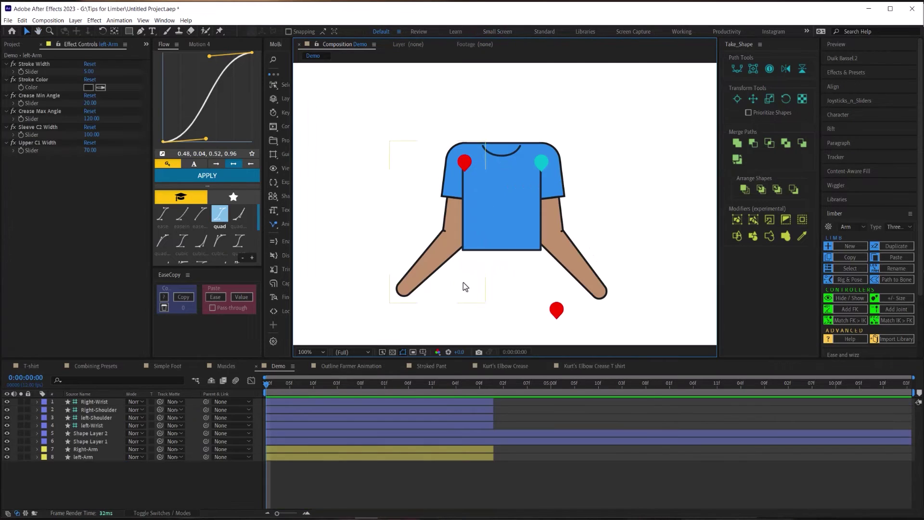
Pull the left-Shoulder and Right-Shoulder controllers outward to separate both arms from the T-shirt body.
click(541, 163)
drag(541, 163, 627, 162)
click(465, 163)
drag(464, 164, 402, 168)
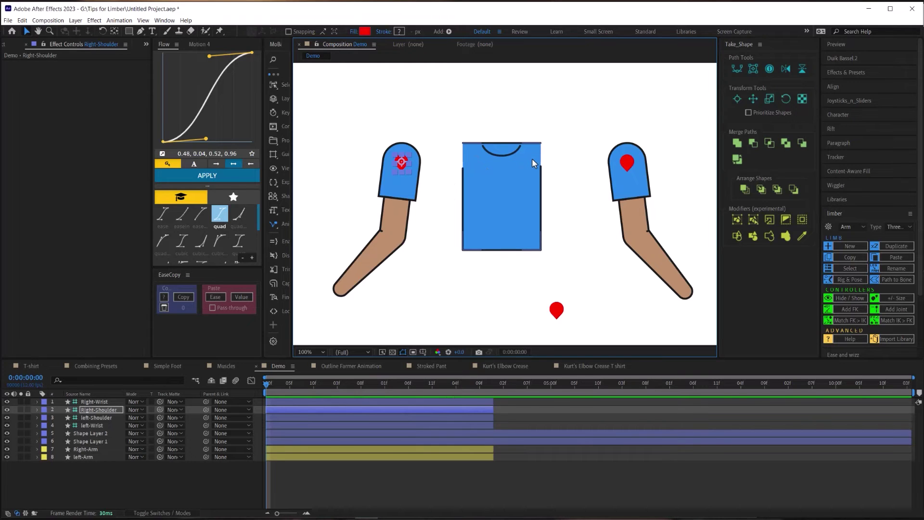
Inspect the T-shirt body's shape groups in Shape Layer 1 by toggling their visibility off and on.
click(101, 441)
click(37, 441)
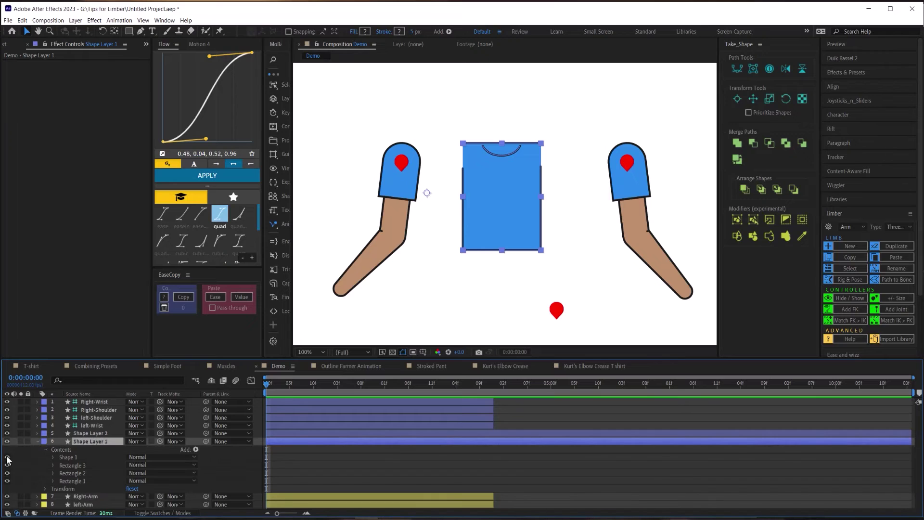
click(7, 480)
click(7, 473)
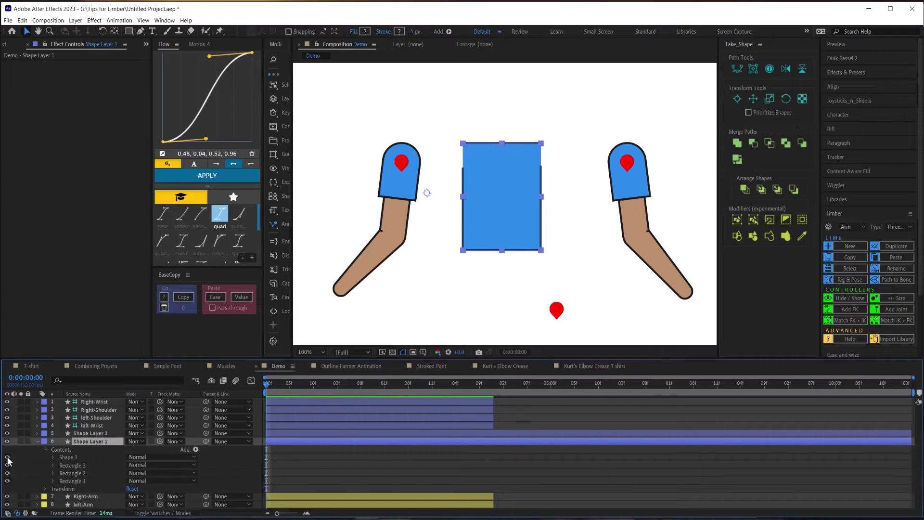
click(231, 467)
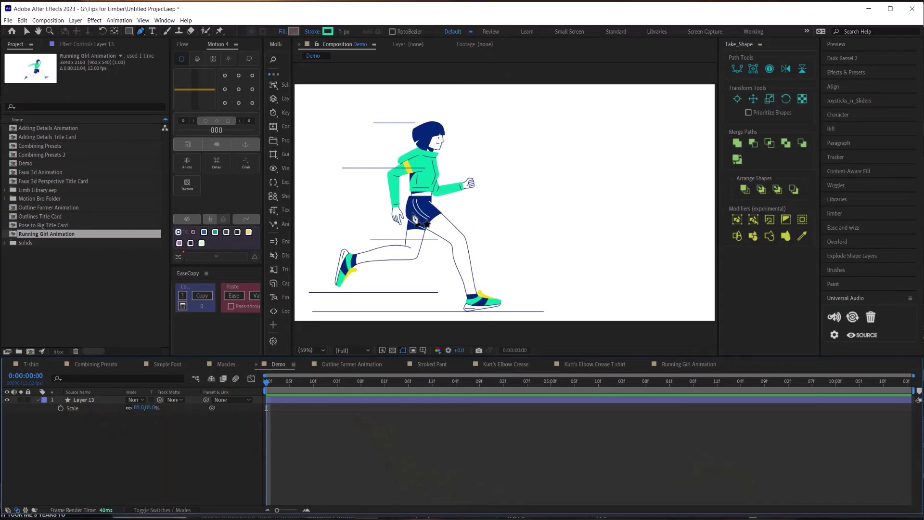
key(v)
click(417, 230)
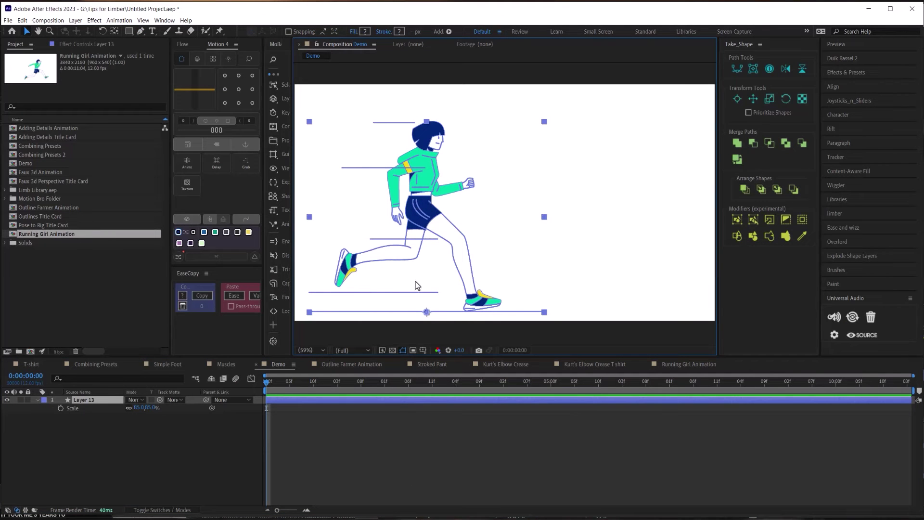
click(410, 436)
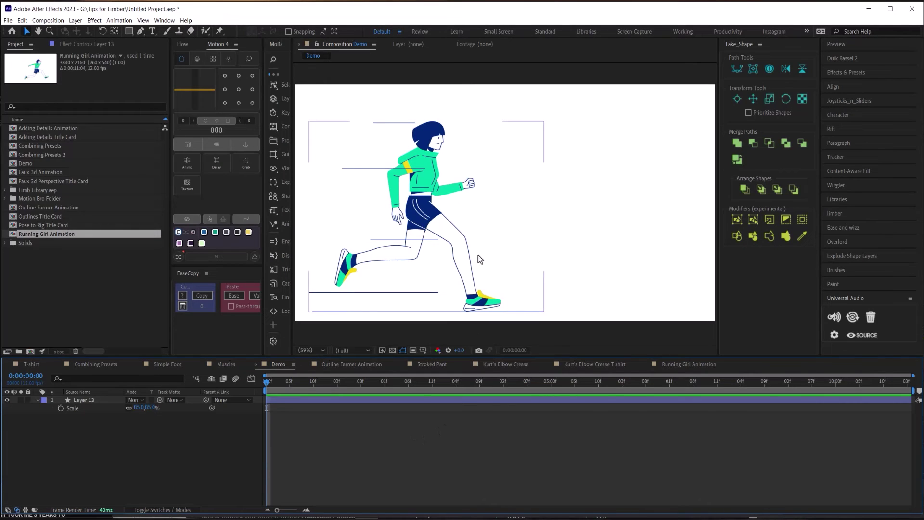
click(432, 213)
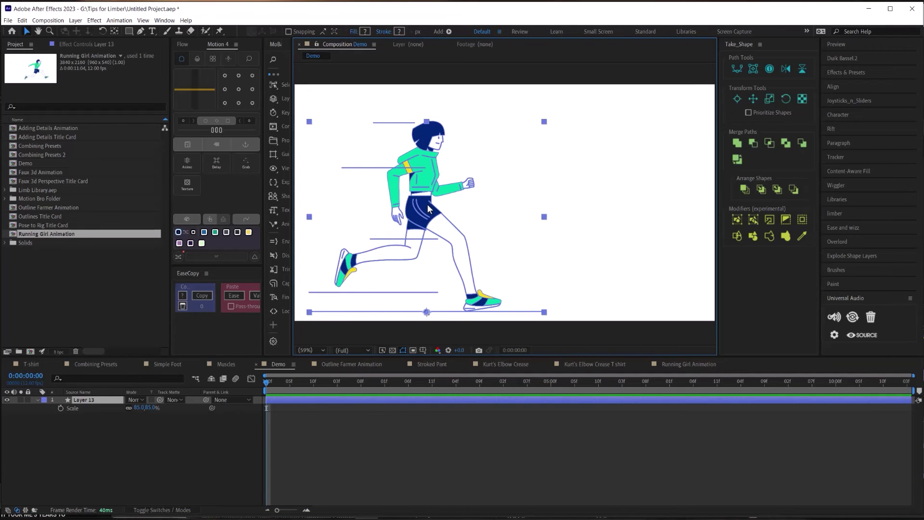
click(339, 421)
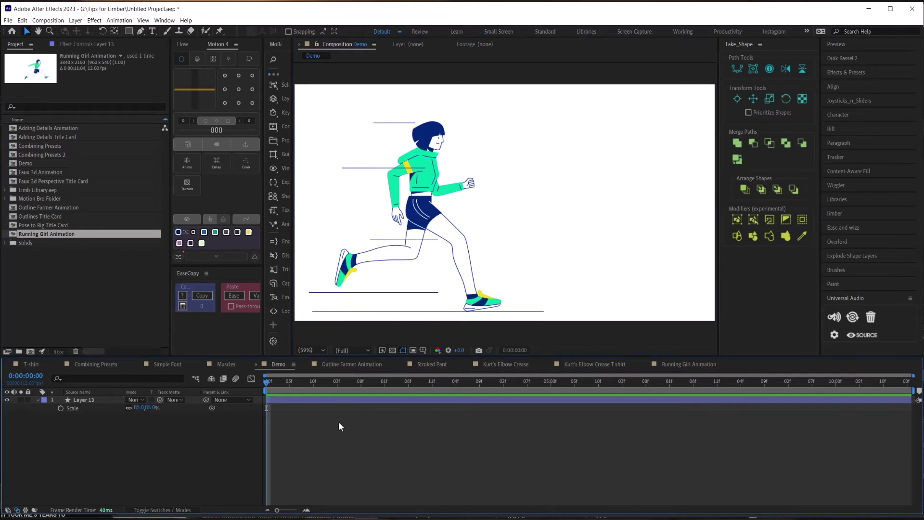
Draw a shoulder-elbow-wrist path over the runner's bent rear arm, with a darker green stroke 58 px wide.
click(140, 31)
click(422, 164)
click(393, 176)
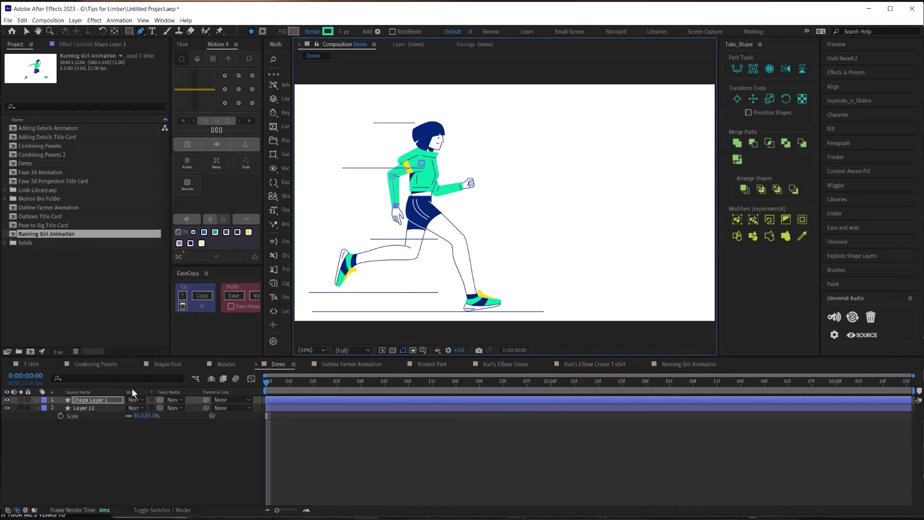
key(v)
click(399, 31)
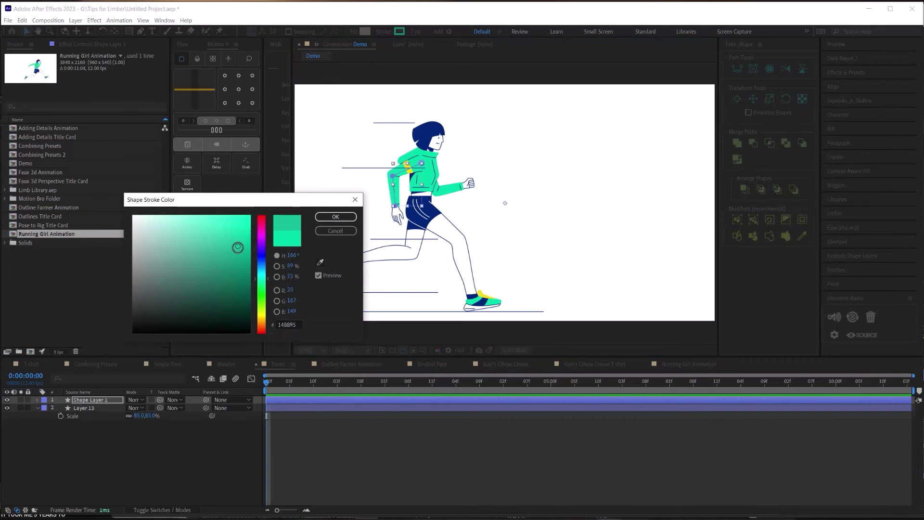
click(337, 217)
drag(413, 32, 439, 32)
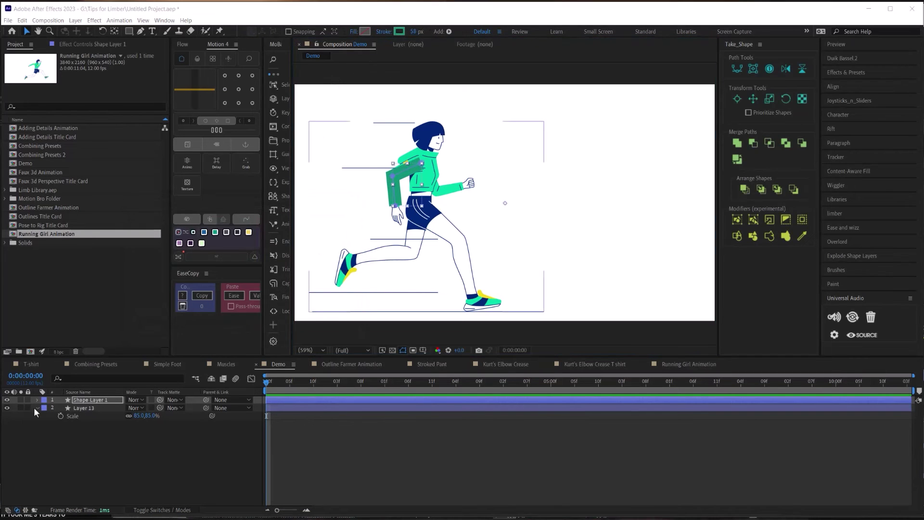
Taper the arm stroke with End Length 100% and End Width 60%, and set its line join to Round Join.
click(69, 494)
scroll(120, 482, down, 2)
mouse_move(131, 470)
mouse_down()
mouse_move(159, 470)
mouse_move(156, 484)
mouse_up()
scroll(390, 169, up, 2)
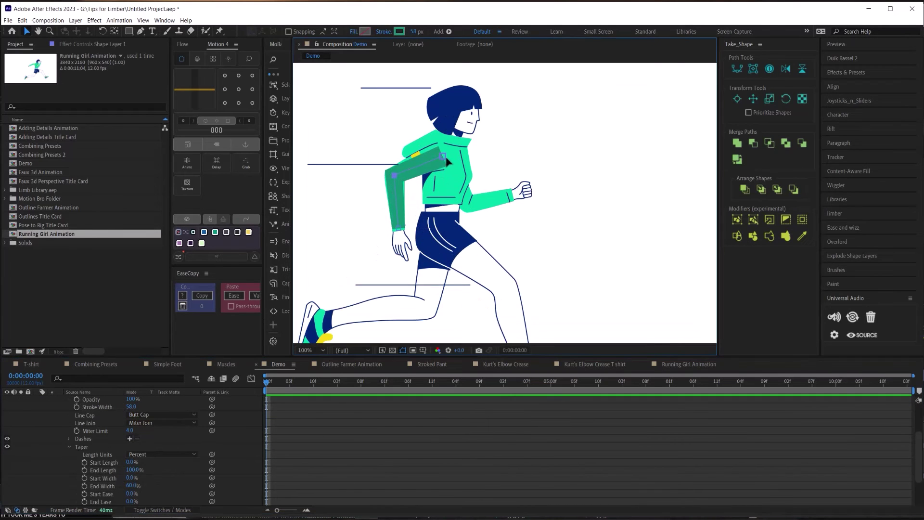
click(154, 423)
click(154, 441)
scroll(101, 433, up, 5)
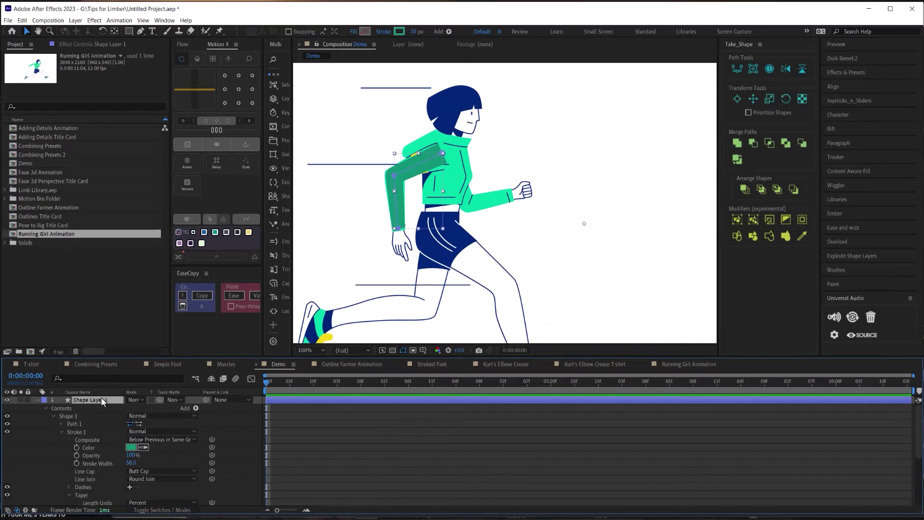
Convert the arm path to a Limber limb named left, and move its wrist and shoulder controllers to the empty space in front of the runner.
click(836, 212)
click(888, 279)
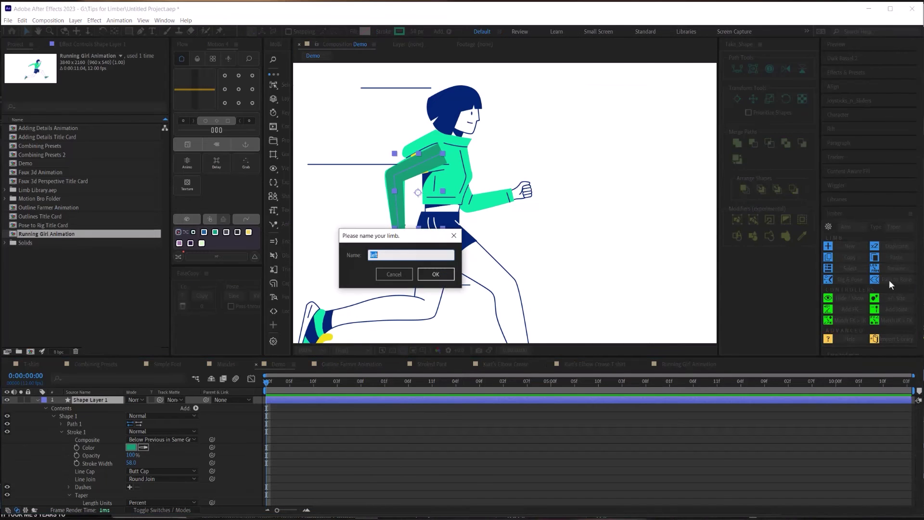
click(433, 270)
mouse_move(399, 229)
mouse_down()
mouse_move(513, 195)
mouse_move(419, 246)
mouse_move(394, 227)
mouse_up()
shift+click(442, 153)
drag(442, 153, 540, 153)
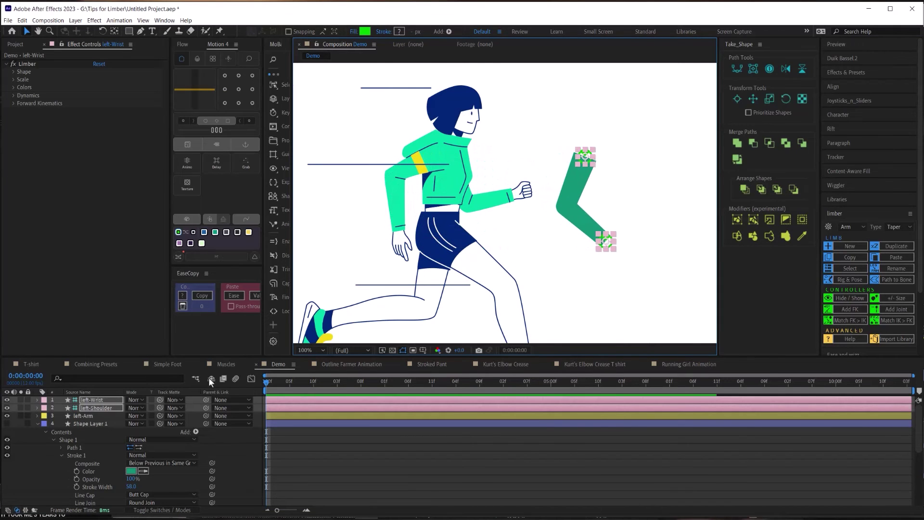
Recolour the left-Arm limb's stroke with the bright green sampled from the runner's hoodie.
click(105, 416)
click(399, 32)
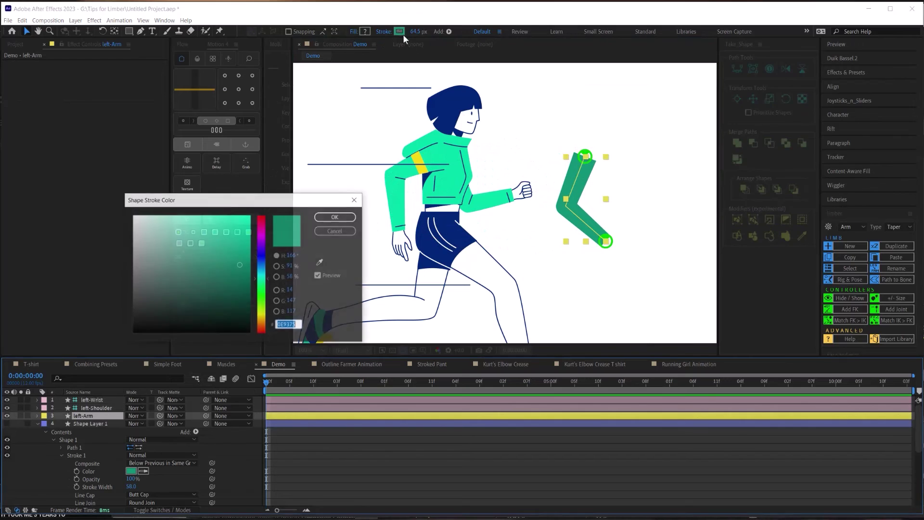
click(321, 262)
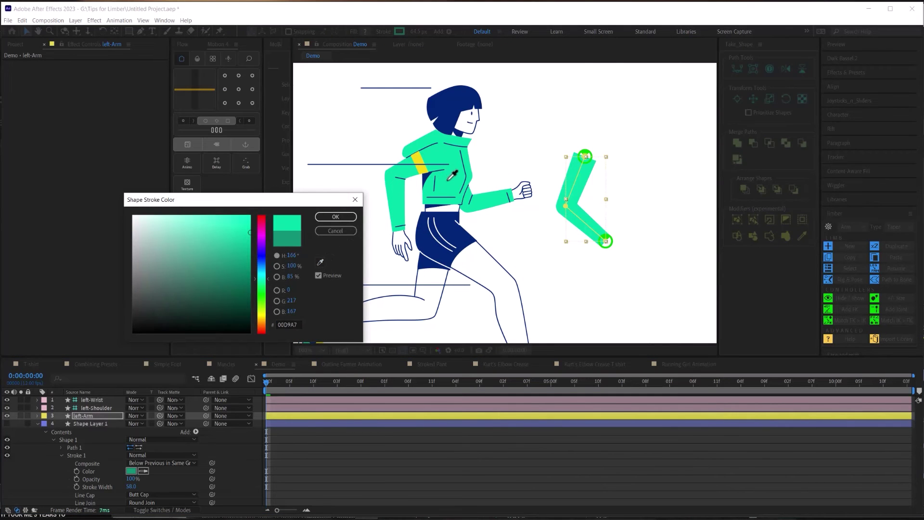
click(338, 213)
Duplicate the Limb group inside left-Arm, colour the copy's stroke with the yellow F4D914 of the sleeve band, and expand its stroke properties.
click(36, 415)
click(46, 424)
click(53, 431)
click(74, 447)
click(400, 31)
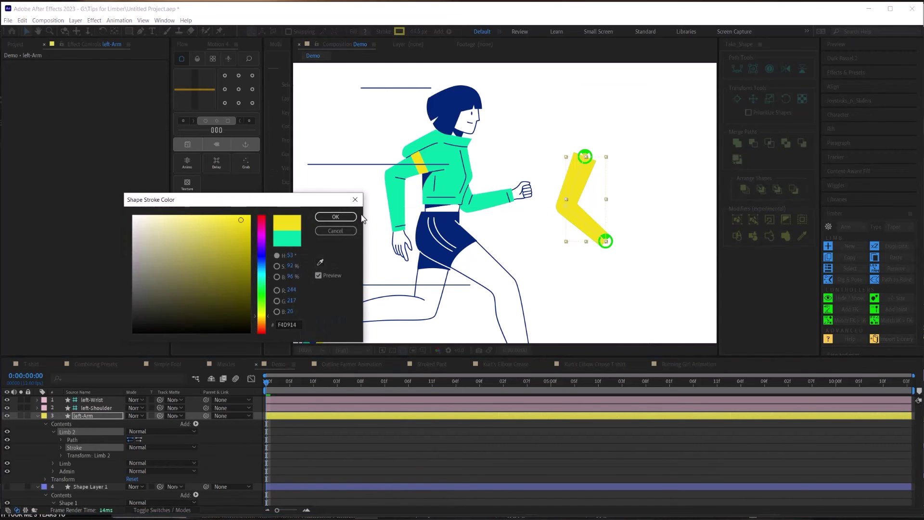
click(356, 217)
click(62, 448)
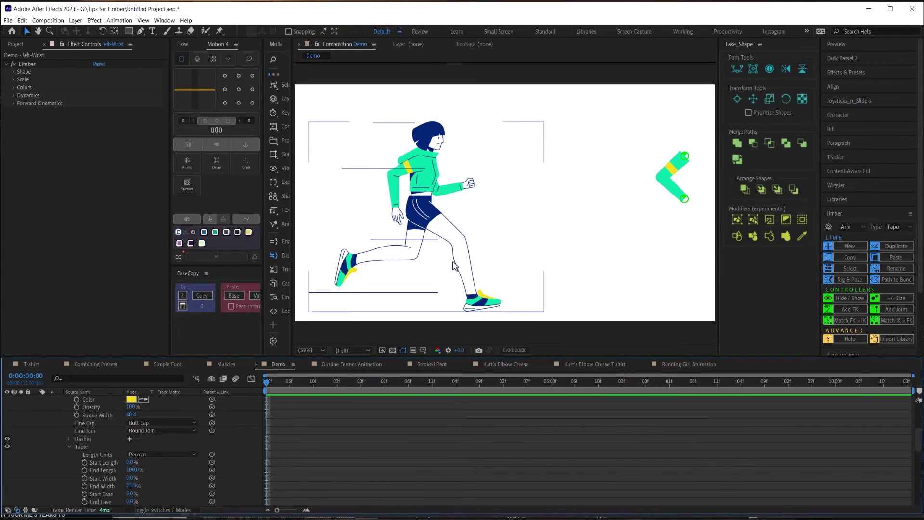
Create a new Leg limb of type Three Circles, keeping the suggested name.
click(589, 275)
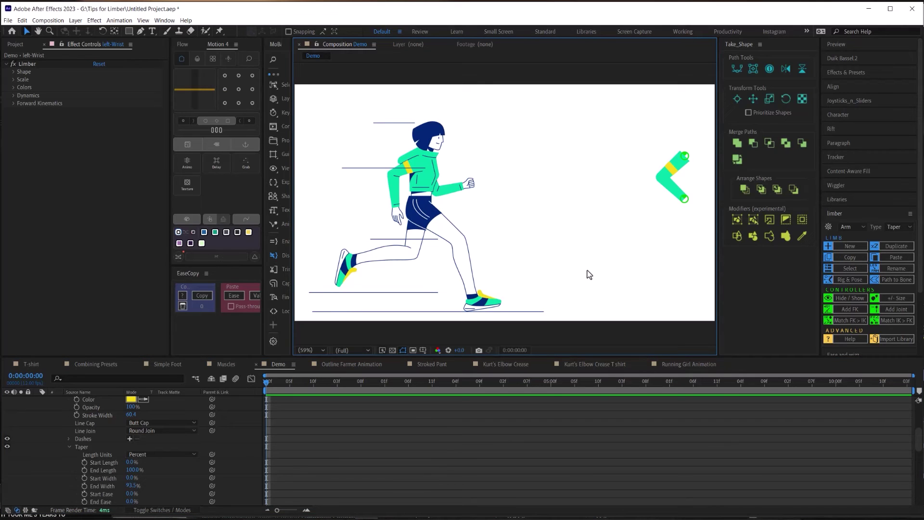
click(853, 228)
click(854, 241)
click(898, 226)
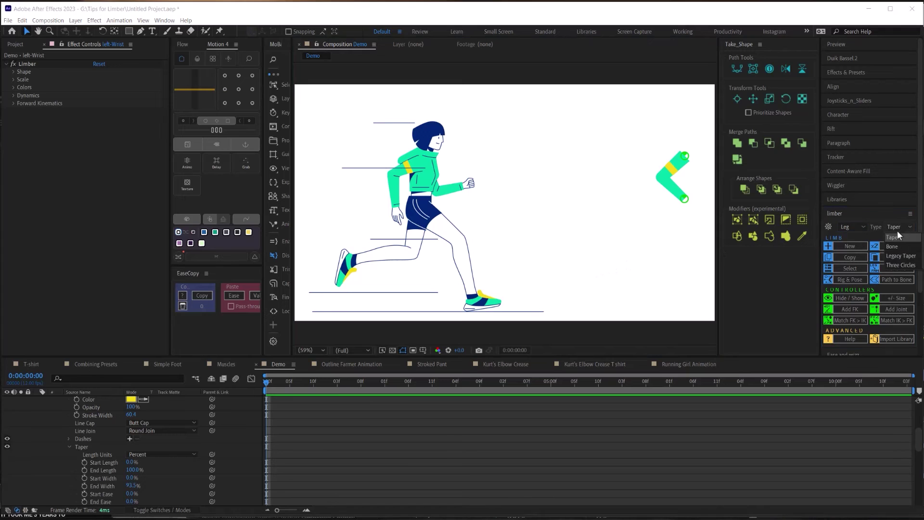
click(894, 262)
click(852, 246)
click(436, 276)
Fit the limb over the runner's front leg, hip on the shorts and ankle at the shoe, with Upper Length 217 and Lower Length 246.
drag(501, 167, 421, 212)
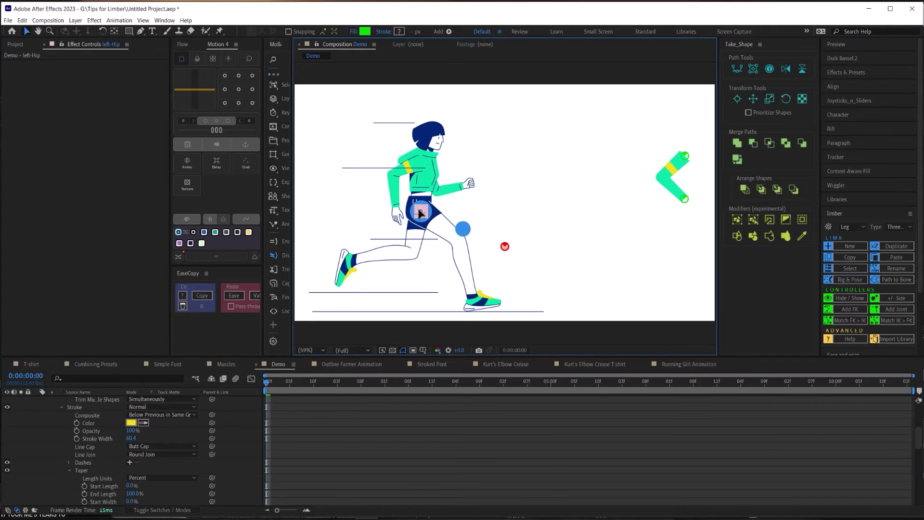
drag(505, 246, 475, 297)
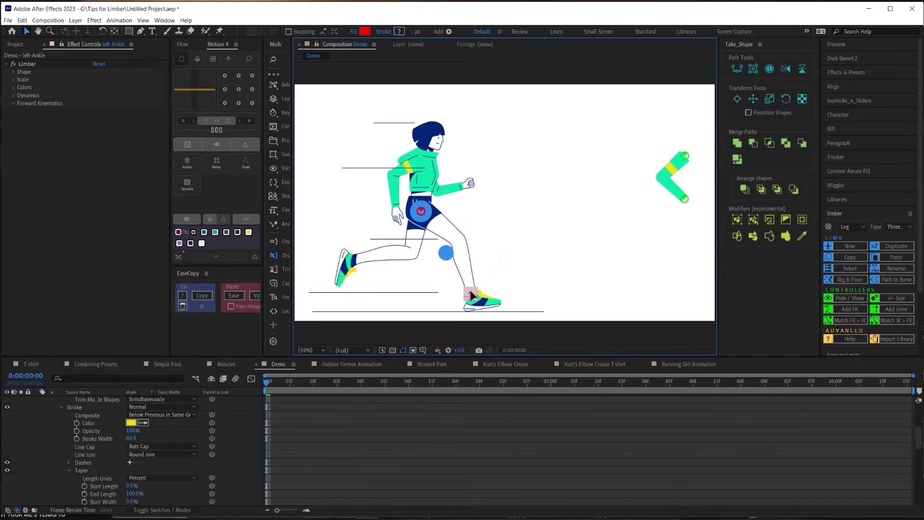
click(13, 72)
drag(97, 87, 125, 89)
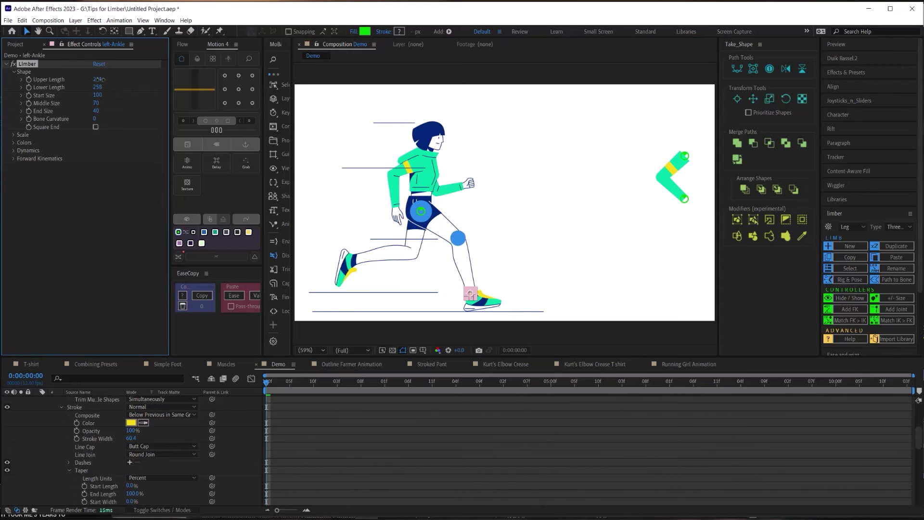
click(481, 449)
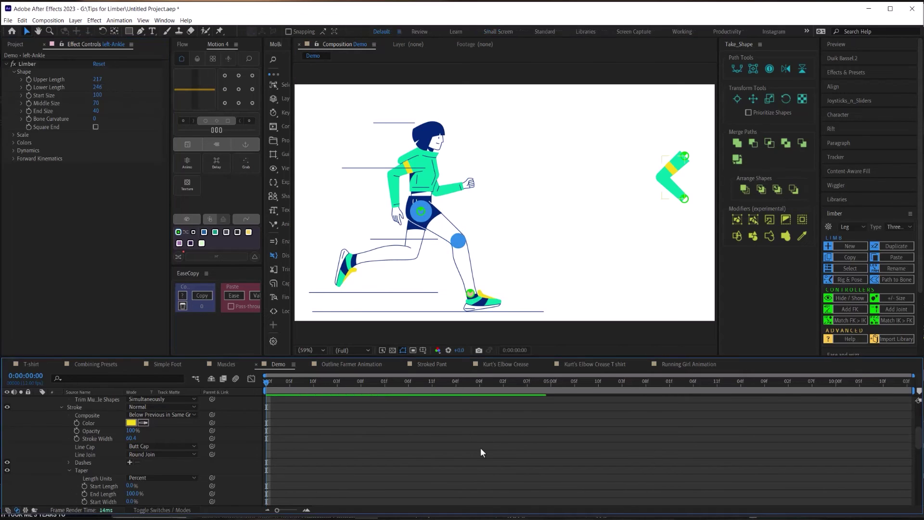
Set the leg limb's Start Size to 121 and select its hip controller over the shorts.
click(470, 294)
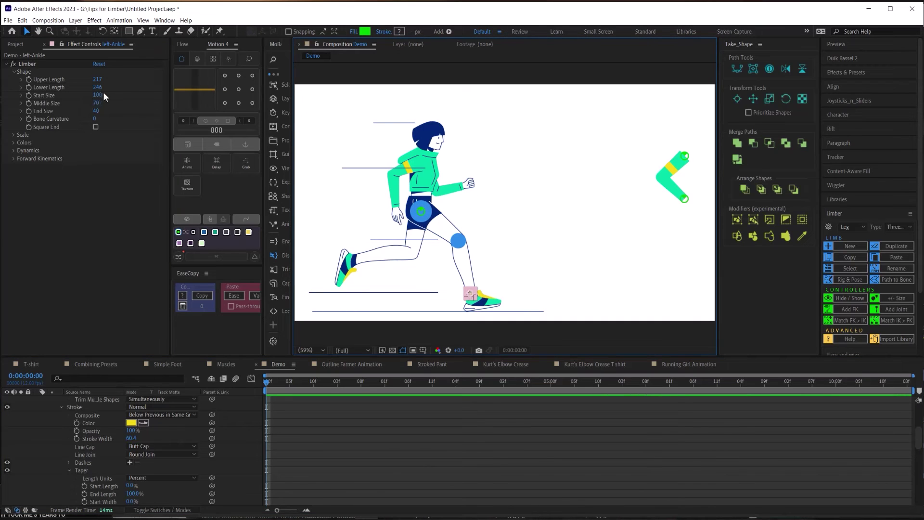
drag(97, 95, 100, 96)
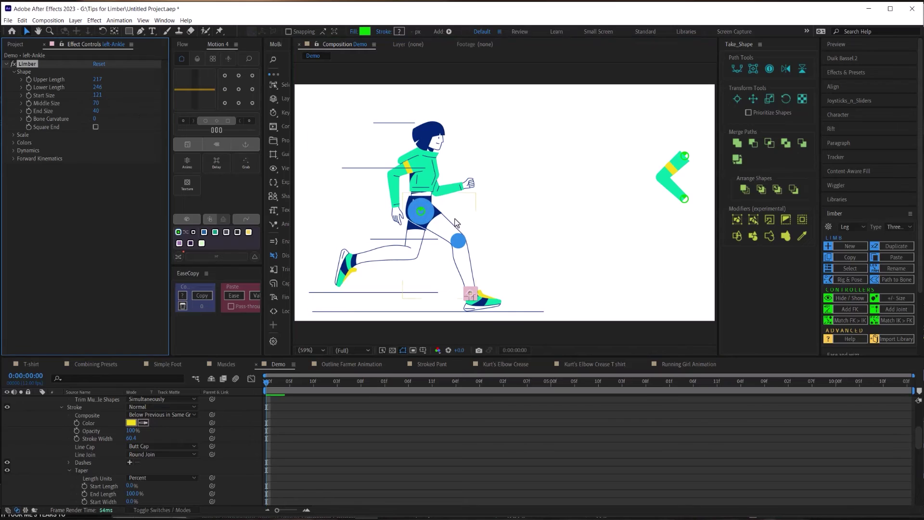
click(419, 214)
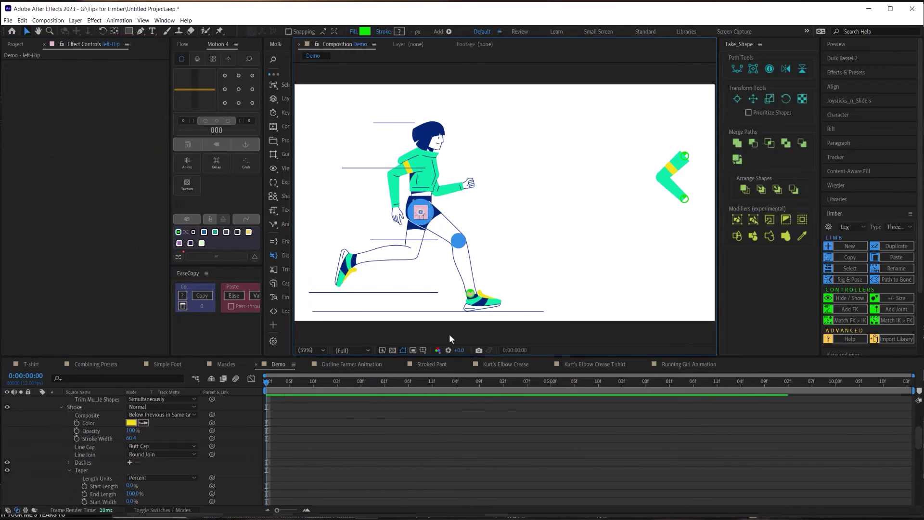
Nudge the left-Ankle controller onto the centre of the front ankle and set the limb's End Size to 49.
click(470, 293)
scroll(471, 297, up, 2)
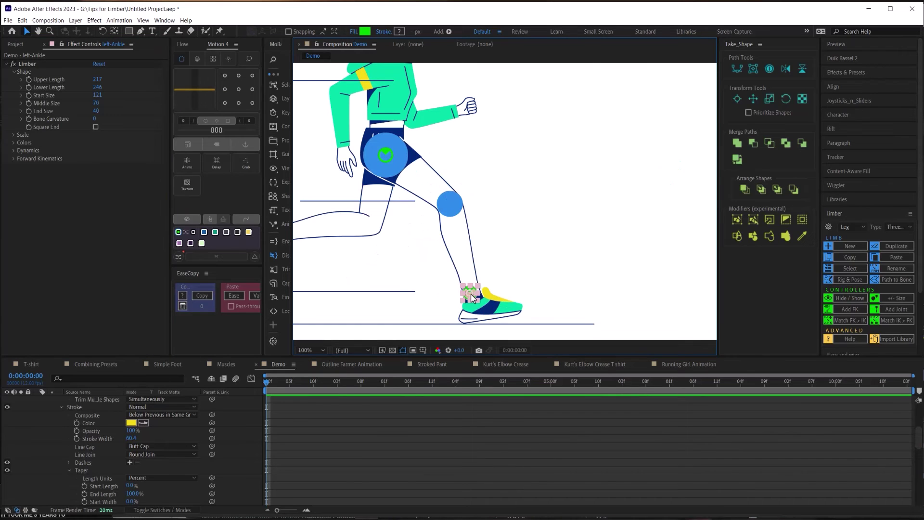
drag(471, 297, 474, 297)
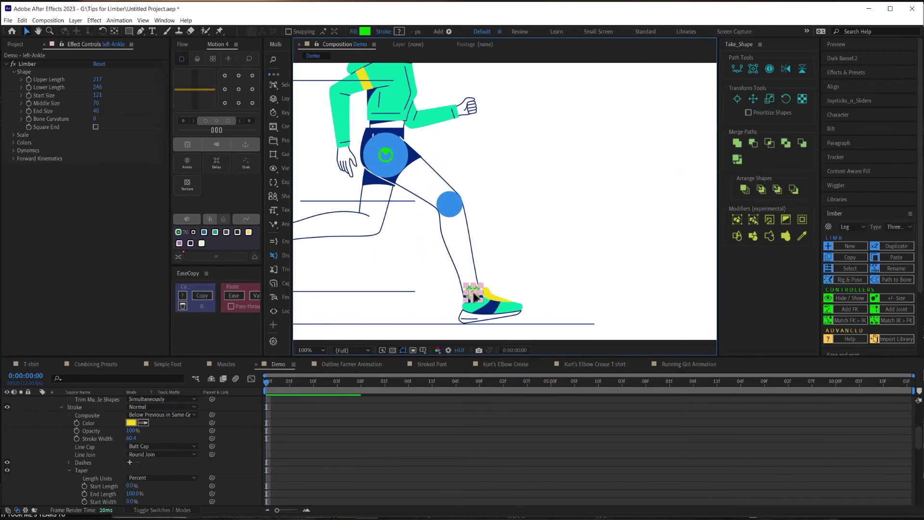
drag(98, 110, 102, 110)
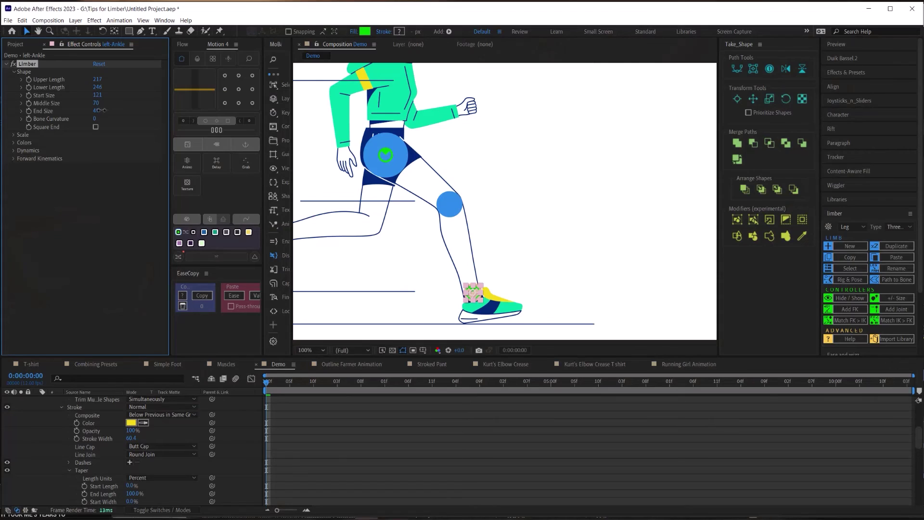
click(515, 424)
click(472, 293)
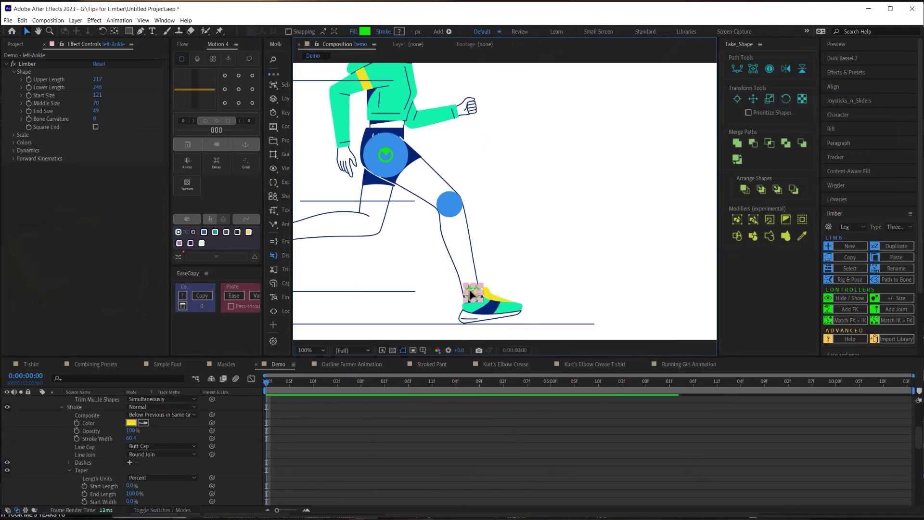
Straighten the leg limb by raising its FK value, and move the left-Hip controller to the empty space in front of the runner.
click(14, 158)
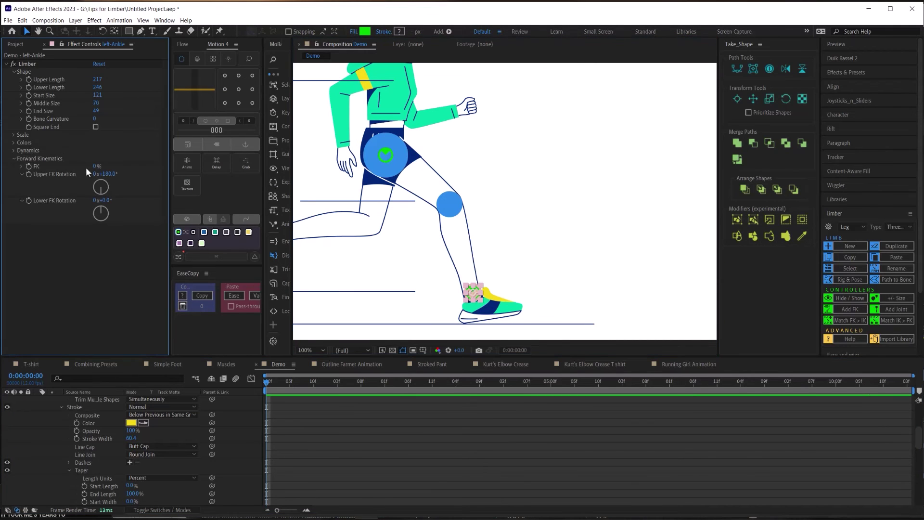
drag(94, 167, 162, 166)
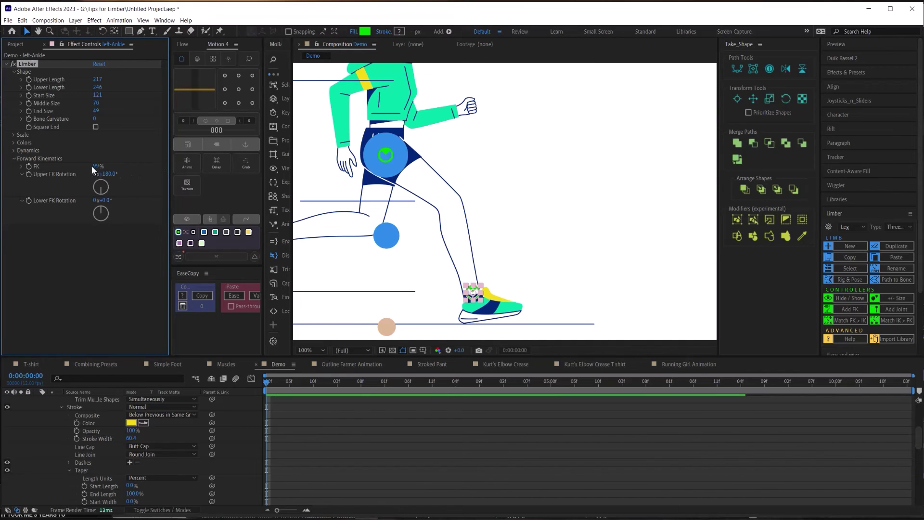
drag(101, 165, 103, 165)
drag(386, 156, 640, 120)
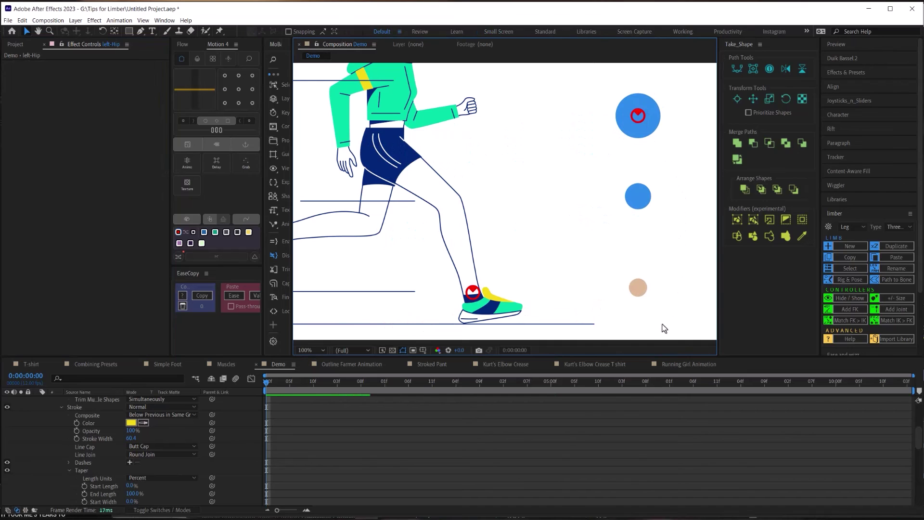
drag(609, 235, 539, 251)
scroll(540, 251, down, 2)
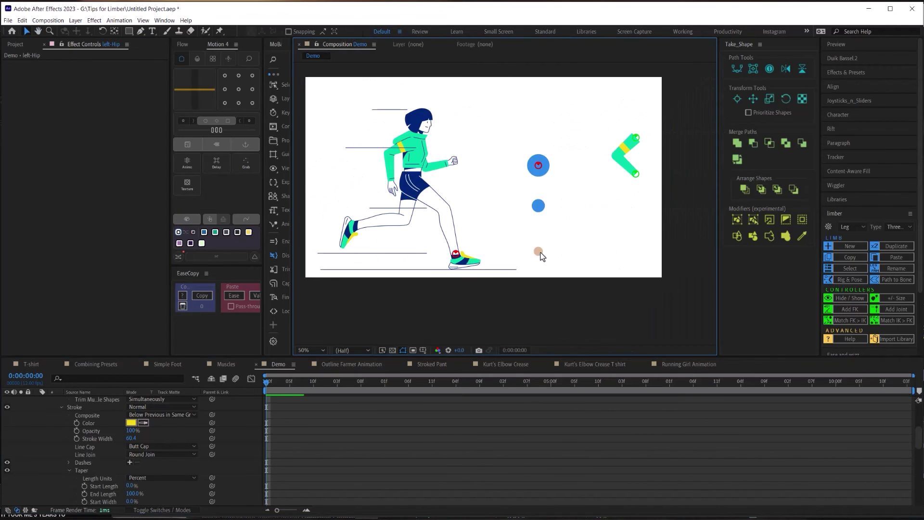
Draw the outlined upper-leg and lower-leg artwork, with navy shorts and ankle areas, over the straight limb on two separate shape layers.
drag(458, 262, 439, 285)
click(401, 277)
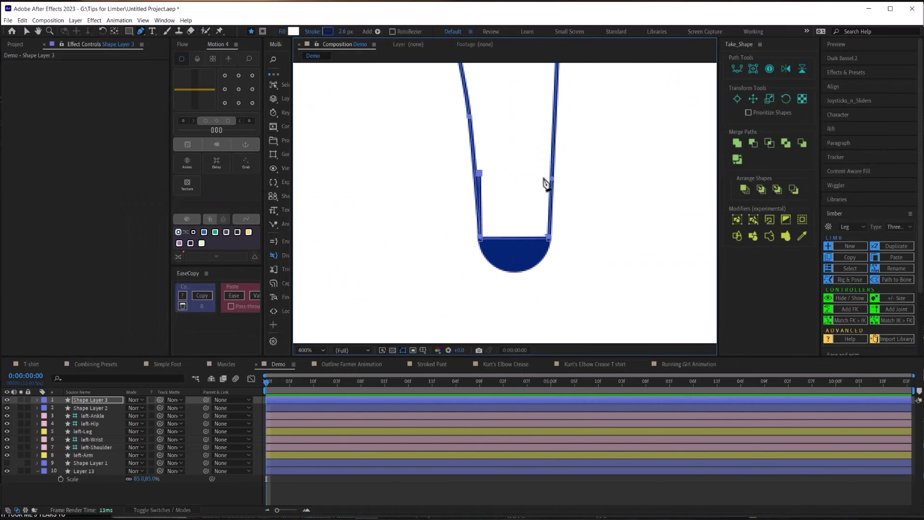
drag(140, 31, 162, 52)
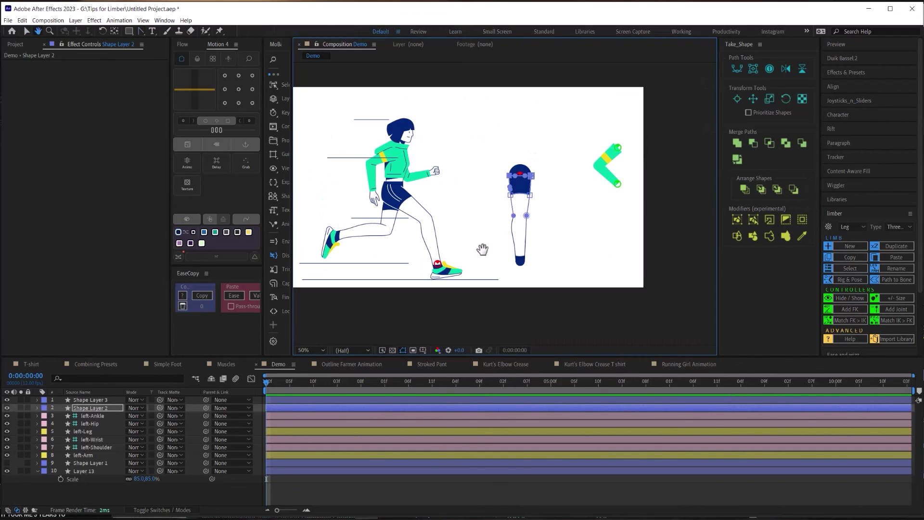
Pull the lower-leg and upper-leg artwork apart from the limb to view each piece, and undo both moves.
click(519, 245)
drag(524, 245, 550, 244)
click(523, 199)
drag(522, 196, 496, 199)
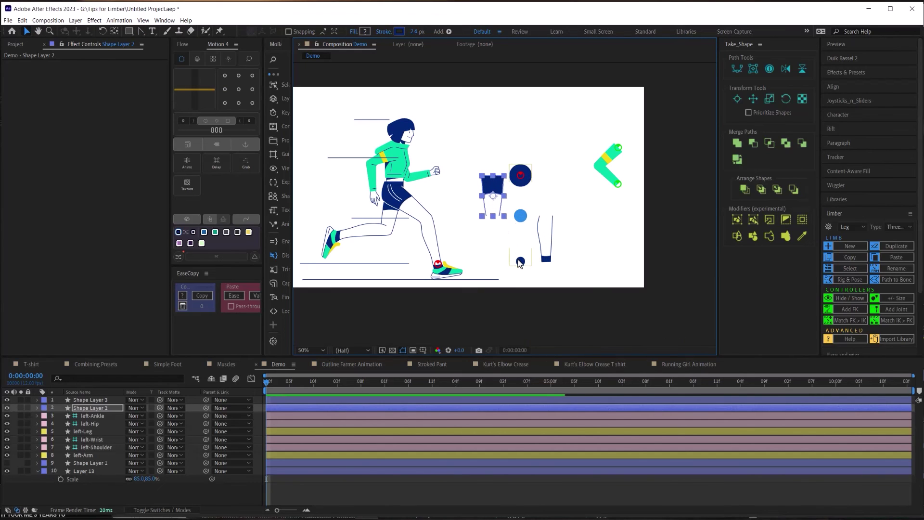
key(ctrl+z)
key(ctrl+z)
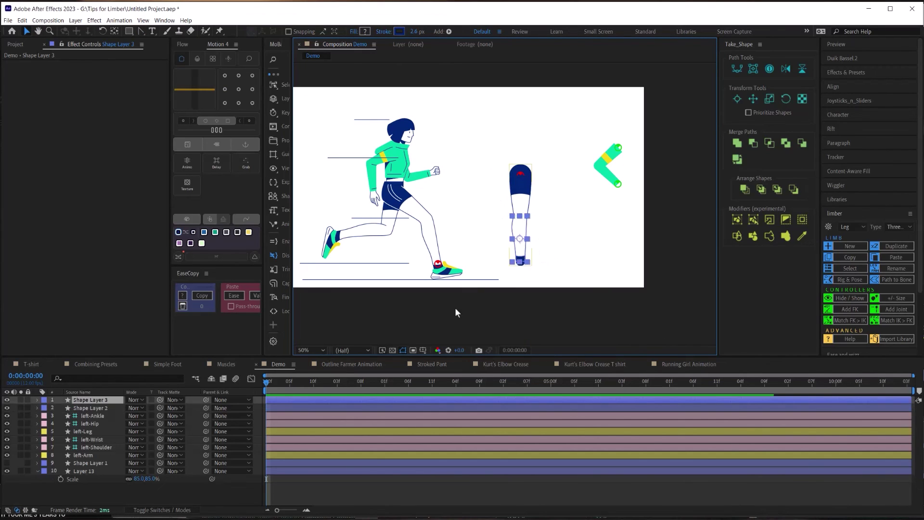
Rig & Pose the left-Leg limb with Shape Layer 2 as the upper art layer and Shape Layer 3 as the lower art layer.
click(98, 406)
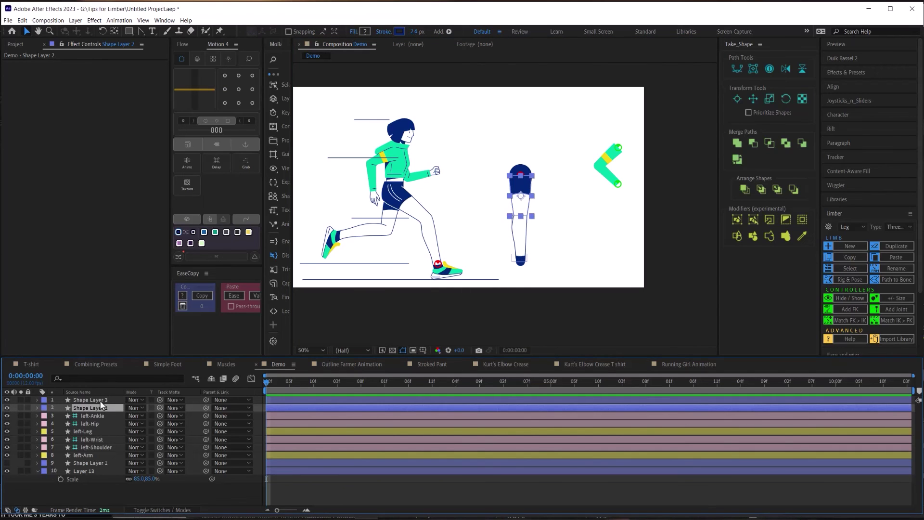
shift+click(100, 400)
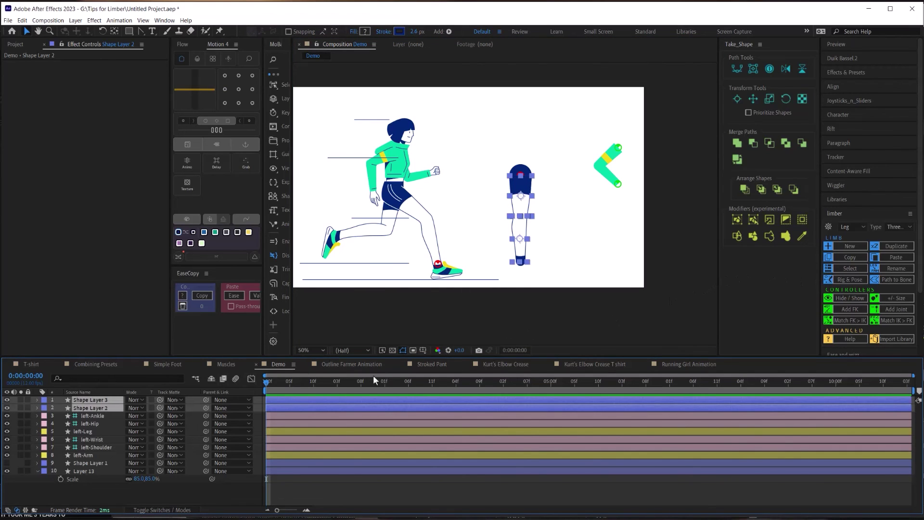
ctrl+click(117, 428)
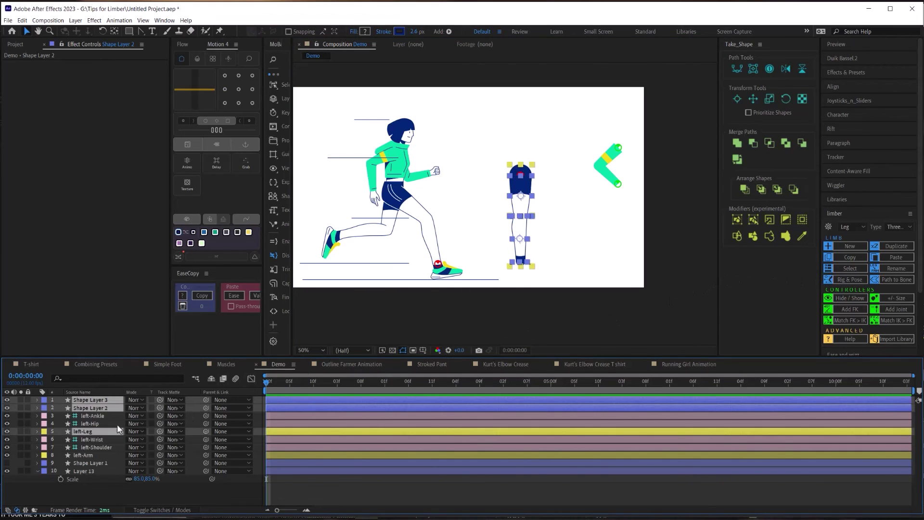
click(853, 278)
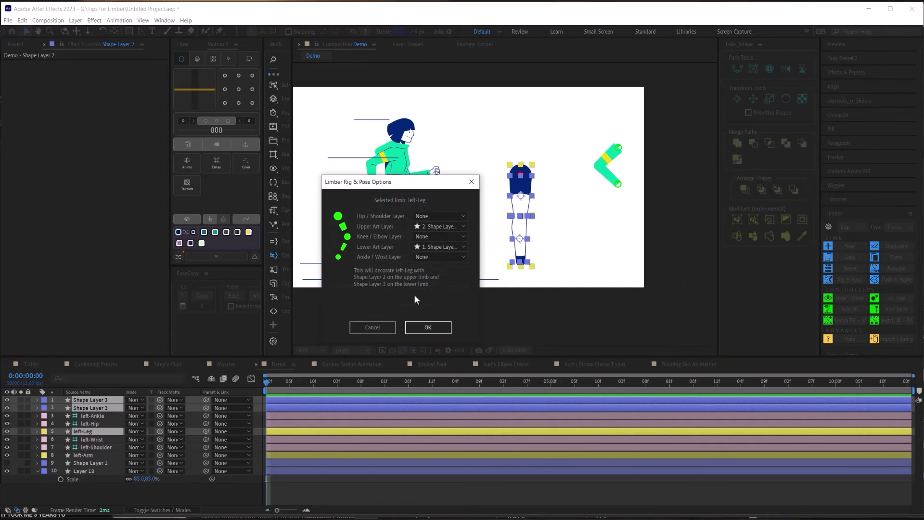
click(420, 327)
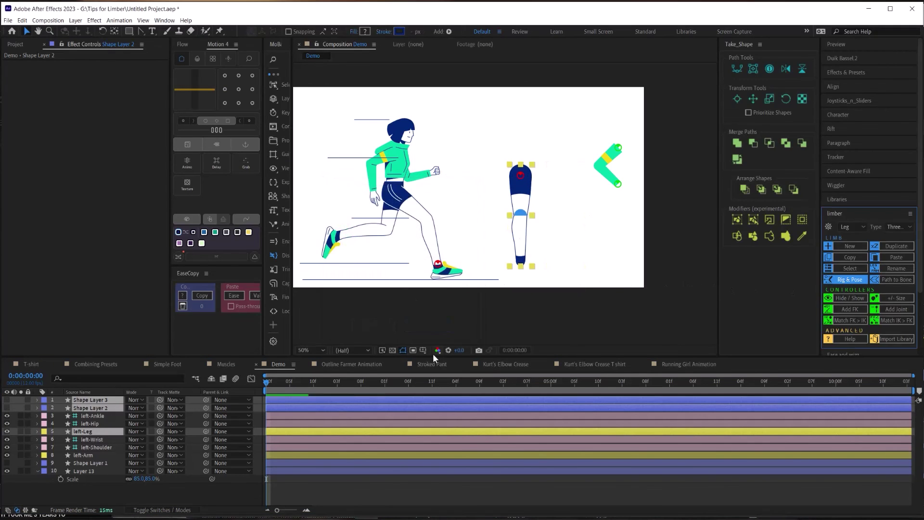
Set the leg limb's FK to 0% and move the left-Ankle controller up and forward, away from the runner's shoe, to bend the knee.
click(102, 415)
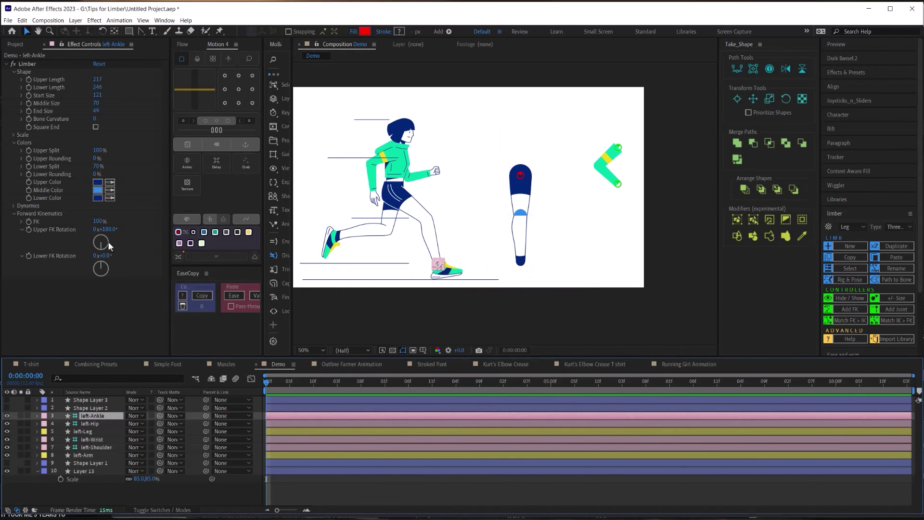
key(Return)
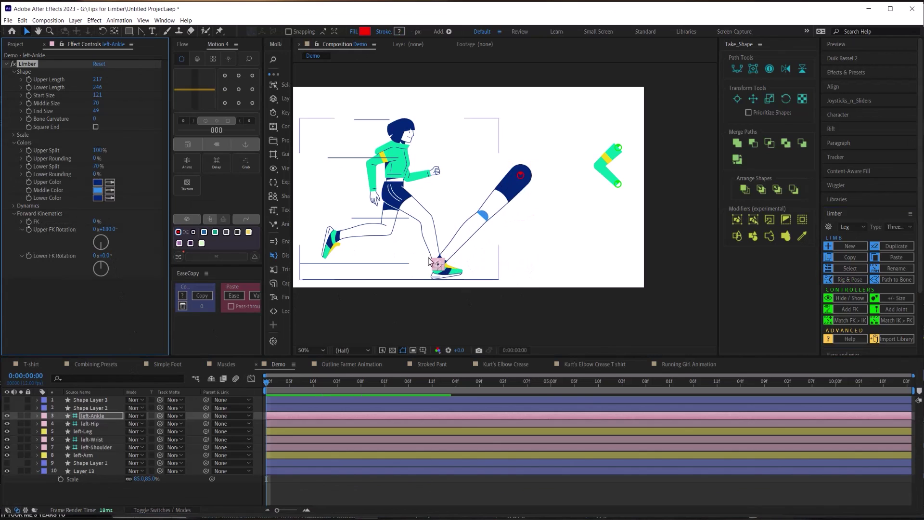
drag(439, 265, 495, 226)
Set the leg limb's Middle Color to white and hide the C2 Group inside the Lower Group of the left-Leg layer.
click(85, 432)
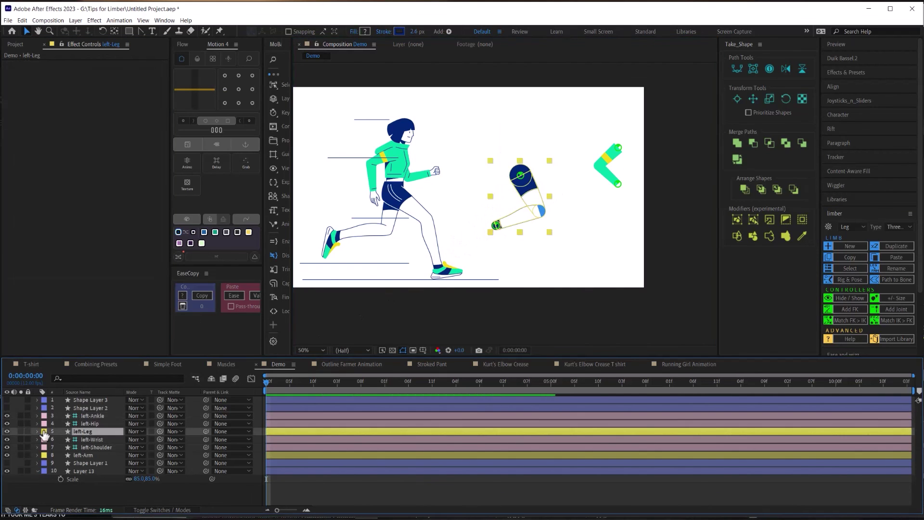
click(37, 432)
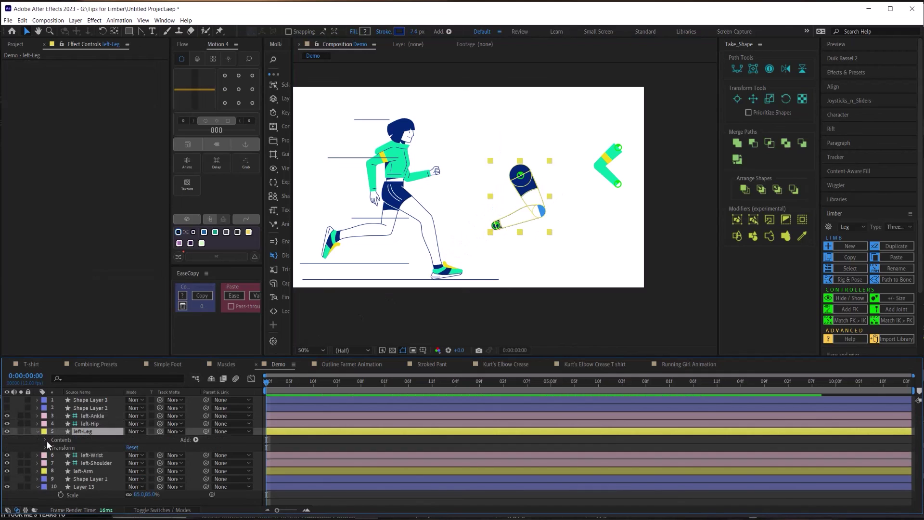
click(97, 416)
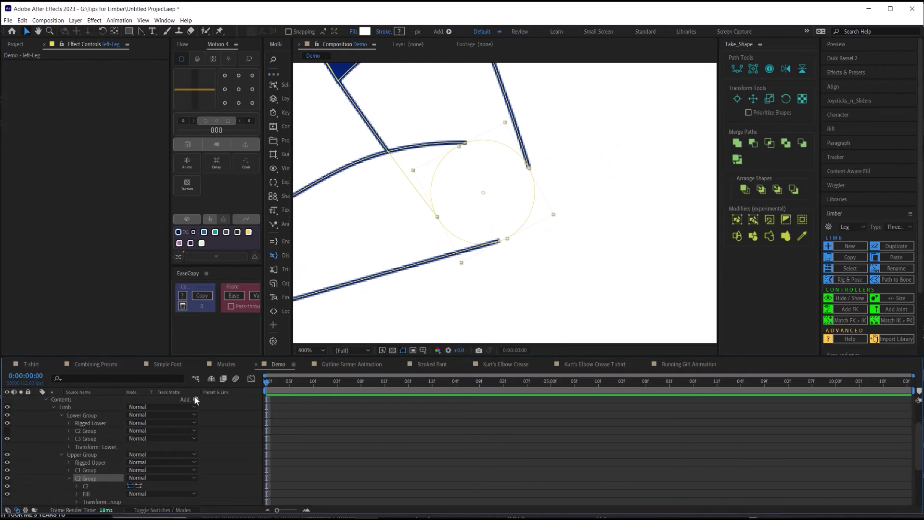
Add a dark blue stroke to the C2 Group in left-Leg's Upper Group and widen it to match the leg outline.
click(194, 395)
click(198, 354)
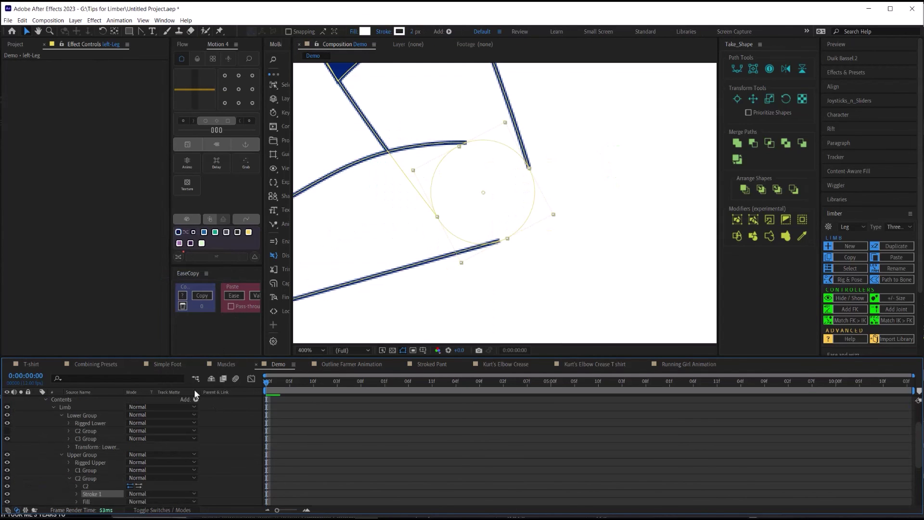
click(350, 278)
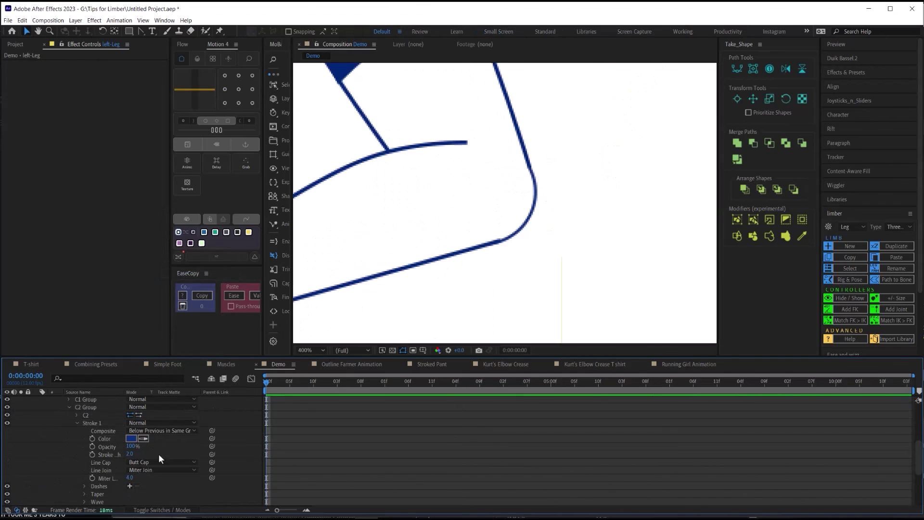
drag(129, 454, 136, 454)
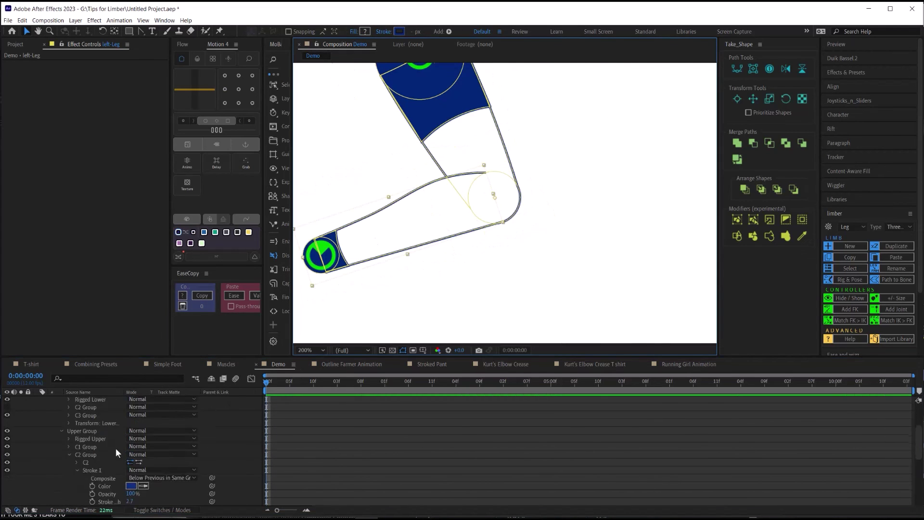
Set the leg limb's Middle Size to 69 and lower the left-Ankle controller to partly straighten the knee.
click(100, 416)
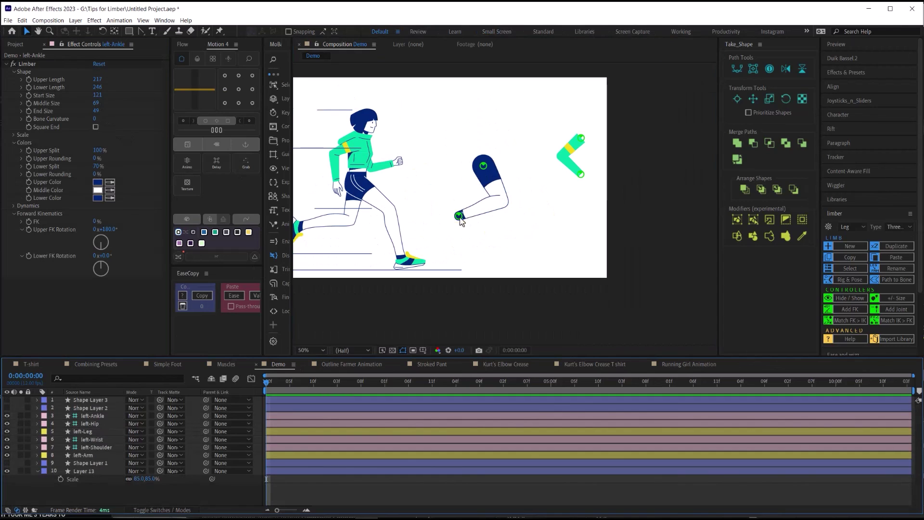
drag(460, 217, 471, 246)
drag(458, 194, 535, 199)
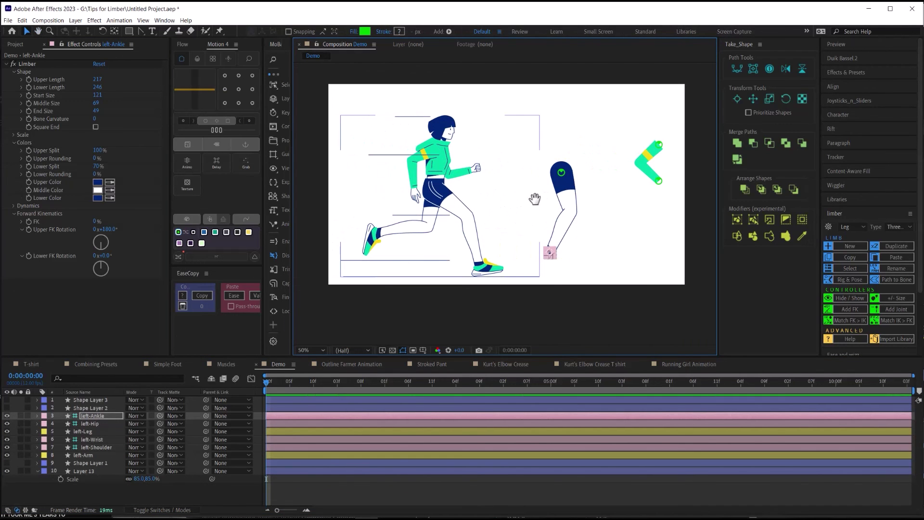